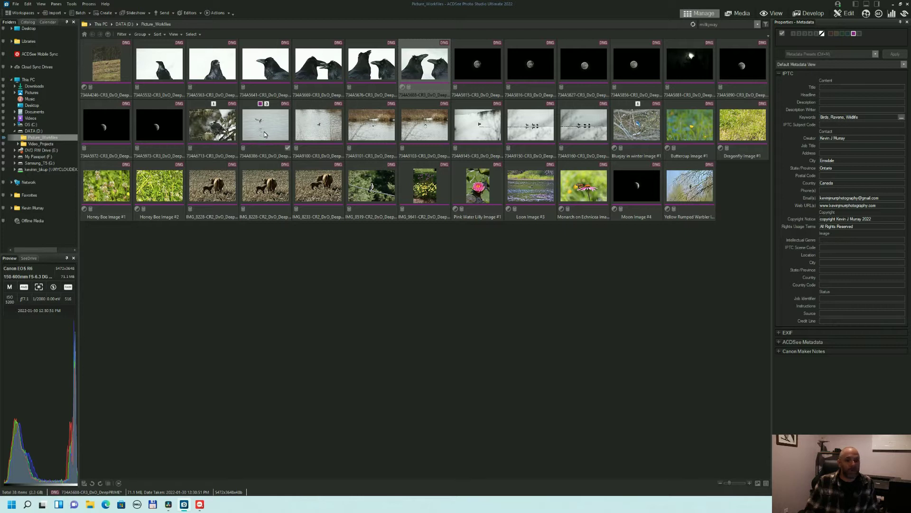
Step: View the grey jay photo 734A6713 at full size and open it for developing
click(234, 144)
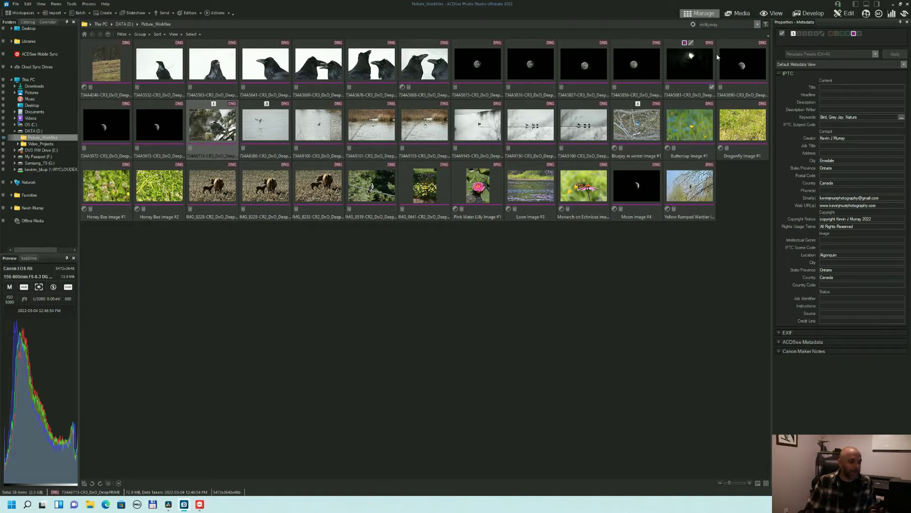
click(773, 14)
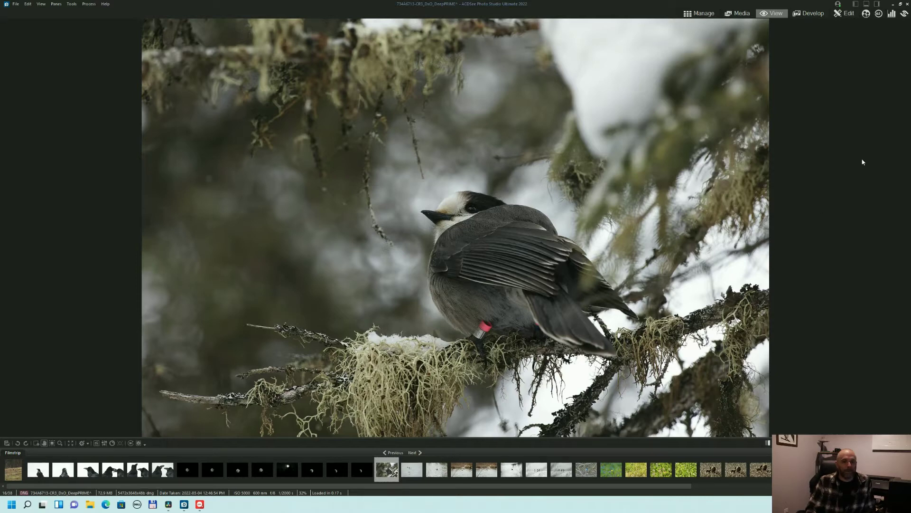
click(810, 14)
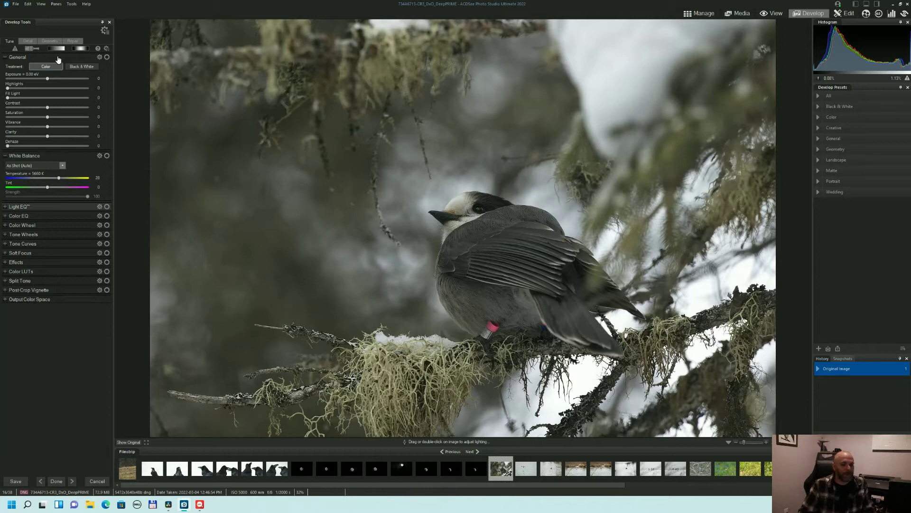
mouse_move(352, 138)
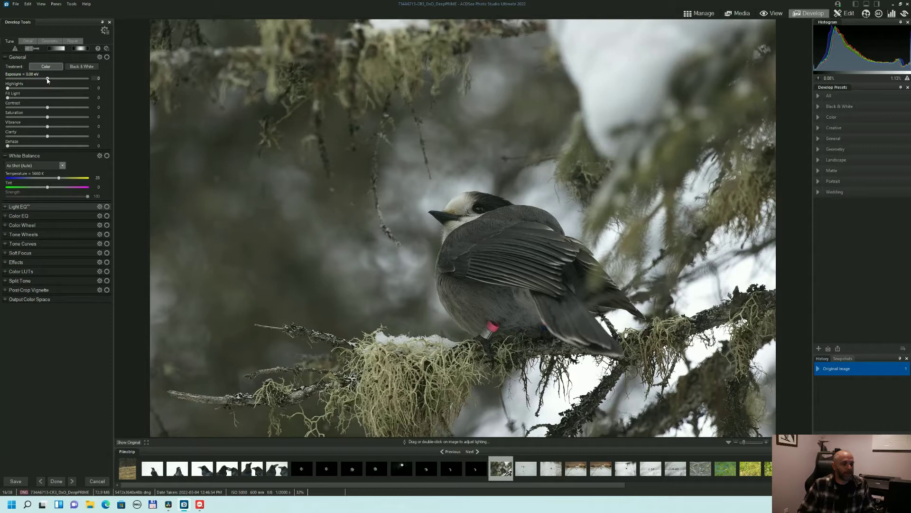
Step: Set the photo's exposure to +0.41 eV, vibrance to 14 and saturation to 6
drag(47, 80, 52, 81)
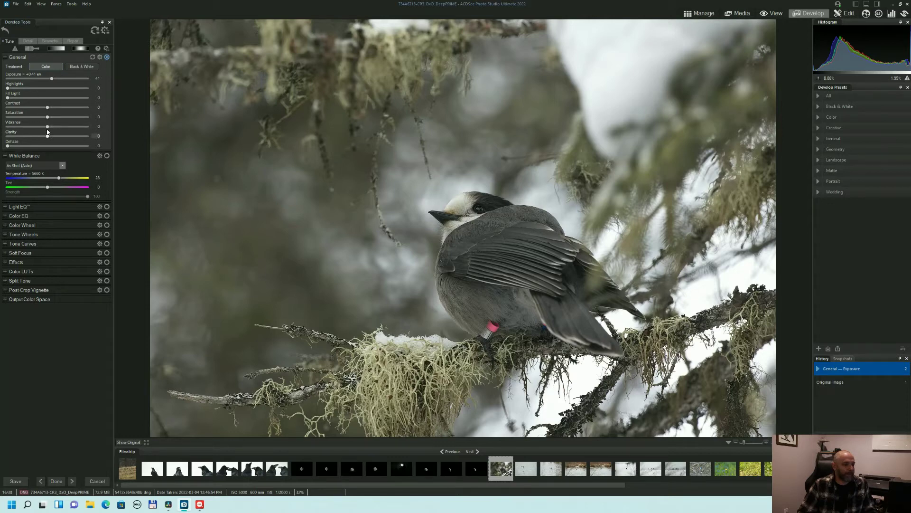
drag(47, 128, 53, 130)
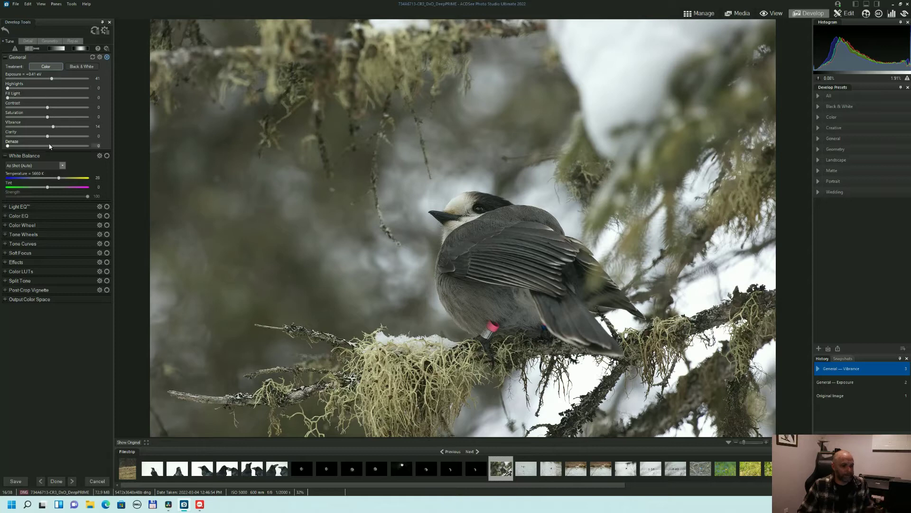
click(49, 121)
drag(49, 120, 49, 120)
scroll(49, 121, up, 2)
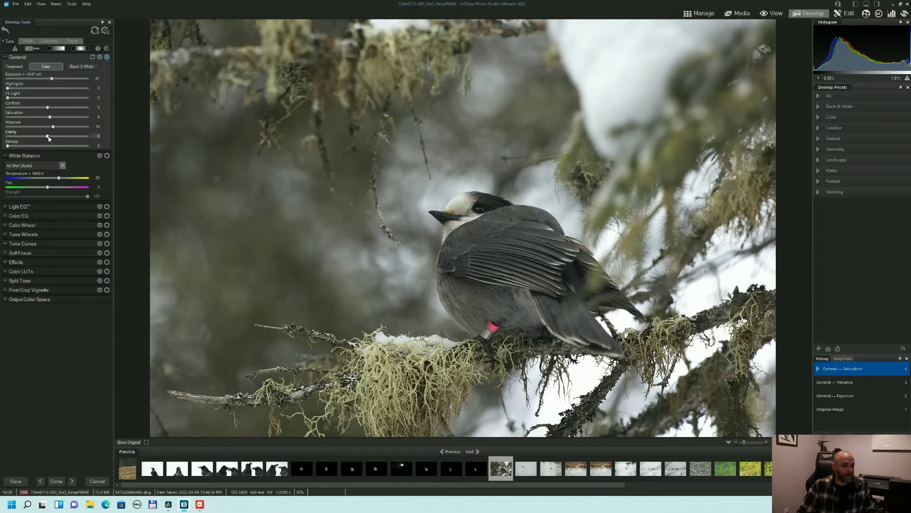
Step: Try the Clarity adjustment at -100 and at its high extreme, and reset it to 0
drag(48, 137, 7, 136)
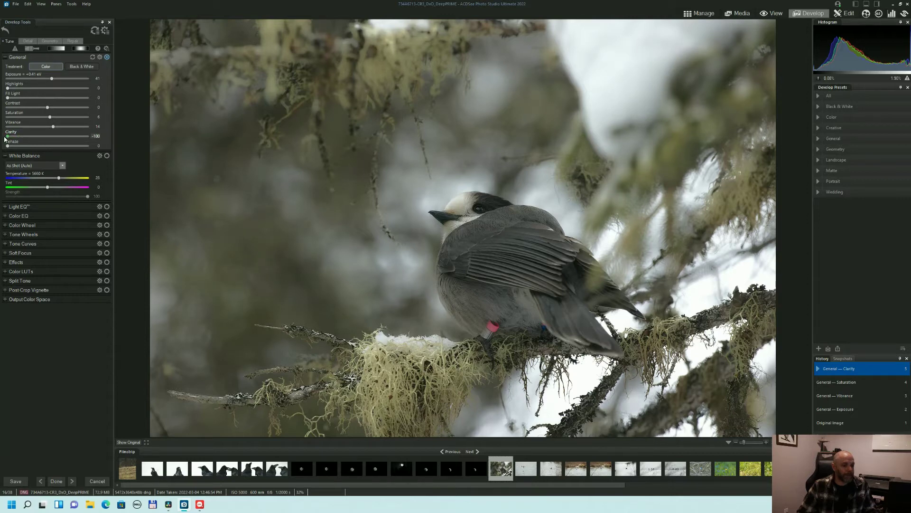
drag(5, 138, 86, 141)
double_click(85, 137)
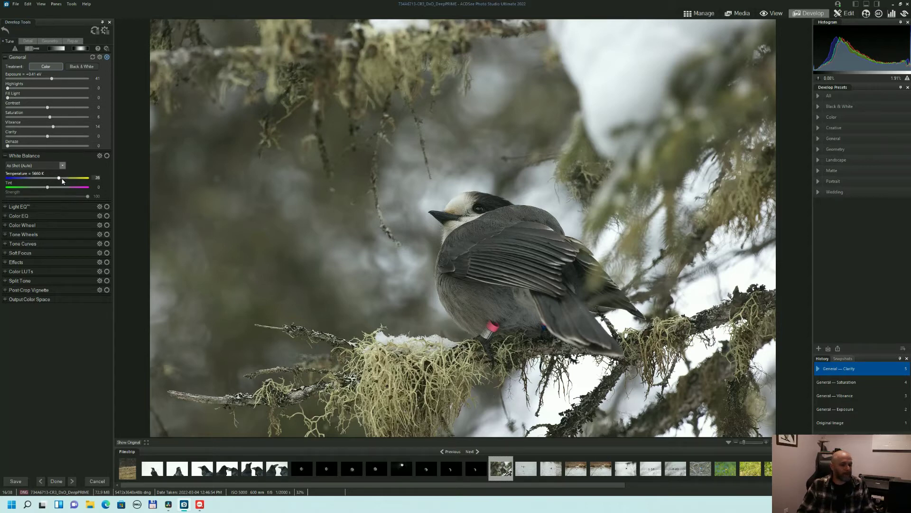
Step: Warm the white balance slightly to a temperature of 5750 K
drag(59, 178, 59, 179)
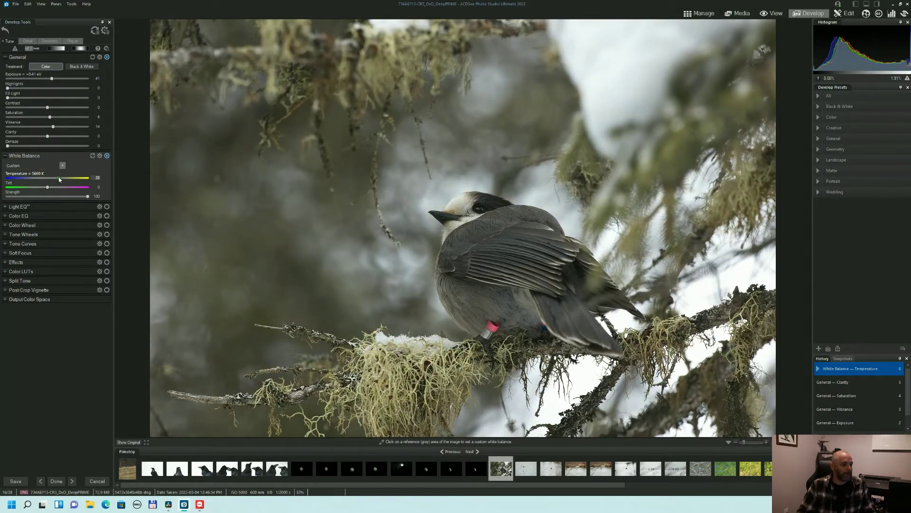
drag(59, 179, 60, 179)
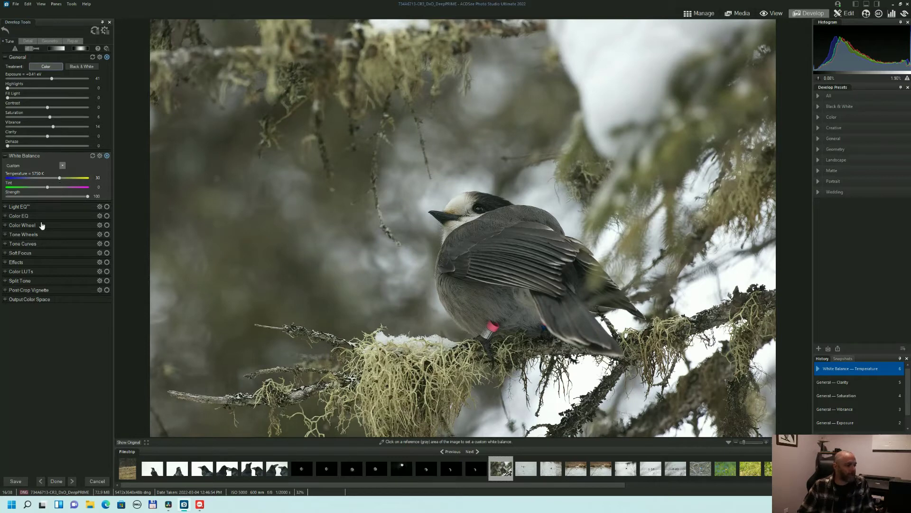
Step: Open the Light EQ adjustments, try the Basic mode and return to the Advanced mode
click(38, 208)
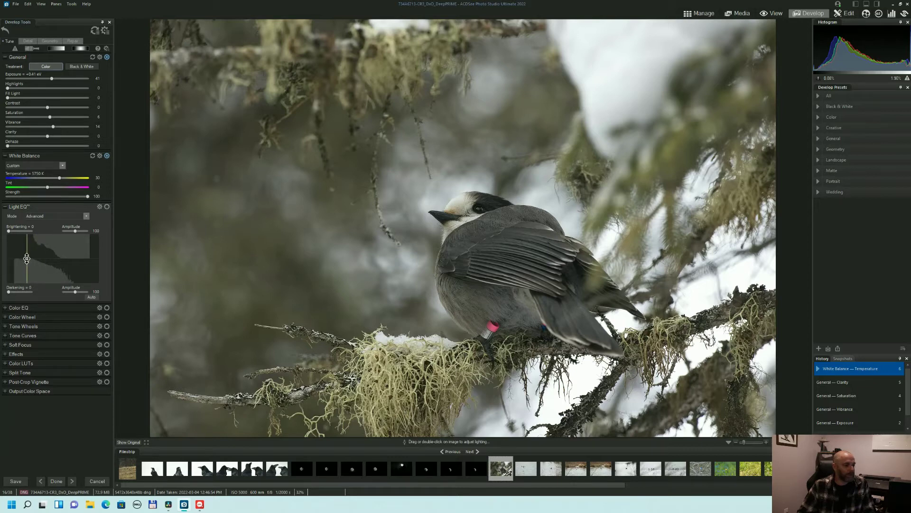
click(26, 258)
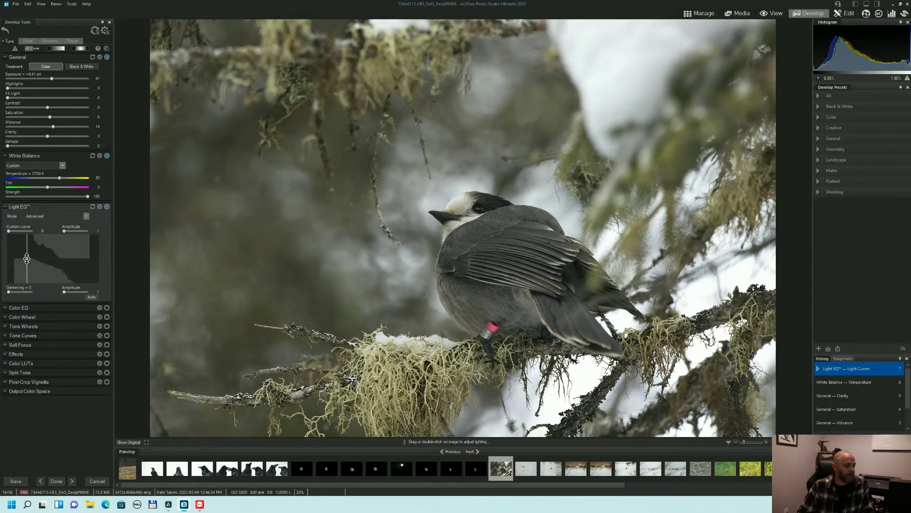
click(87, 215)
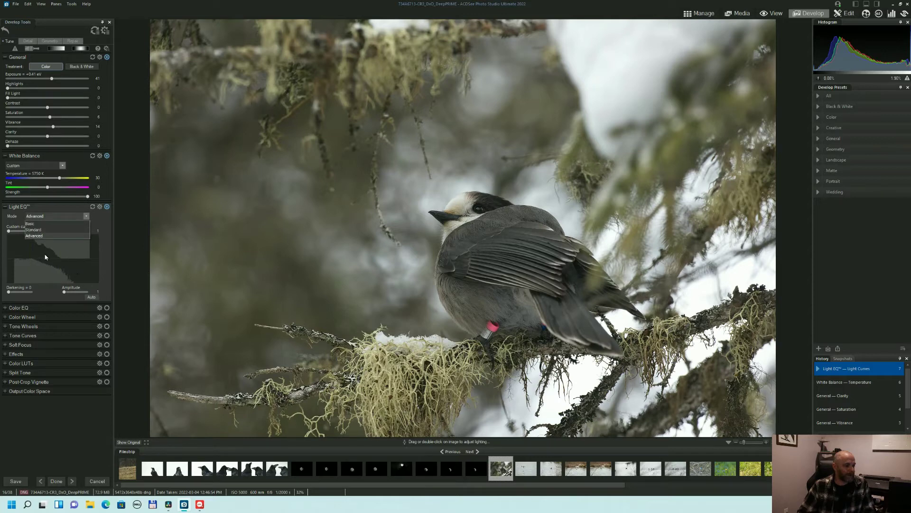
click(42, 224)
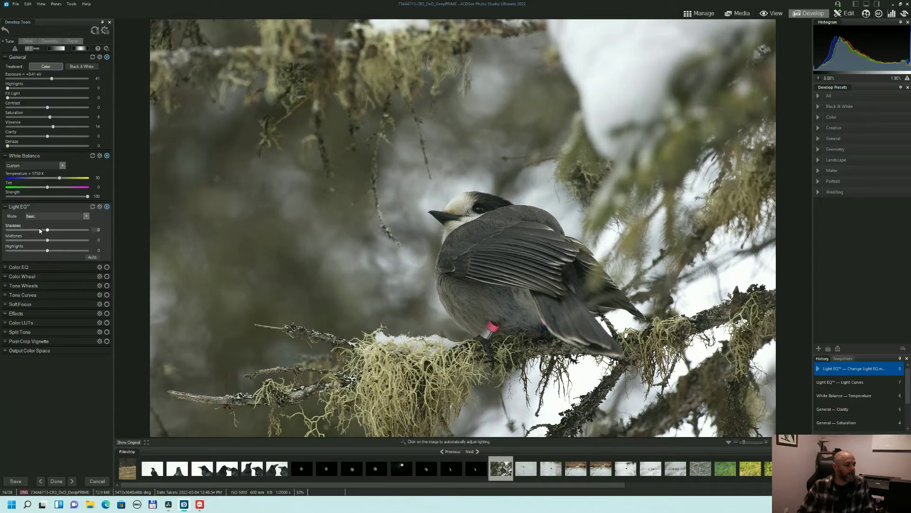
click(81, 217)
click(56, 235)
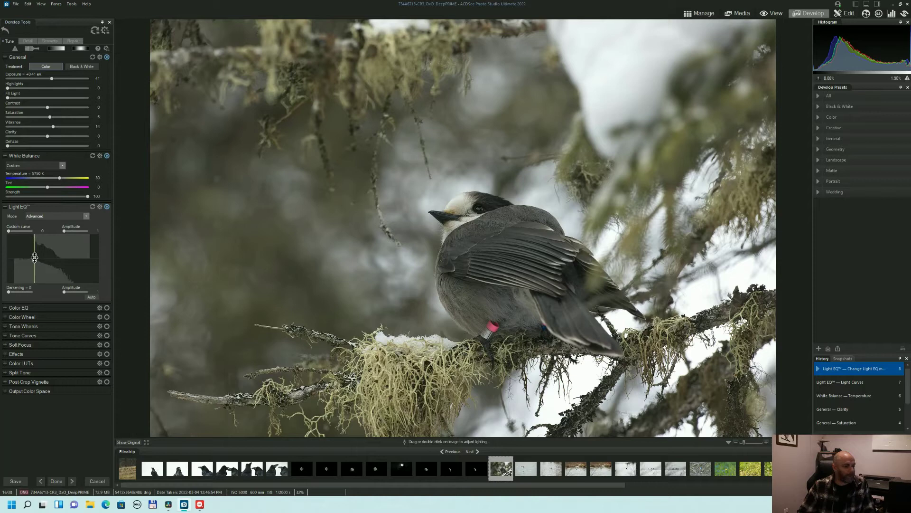
Step: Try brightening the darker tones with the Light EQ curve
drag(34, 257, 34, 253)
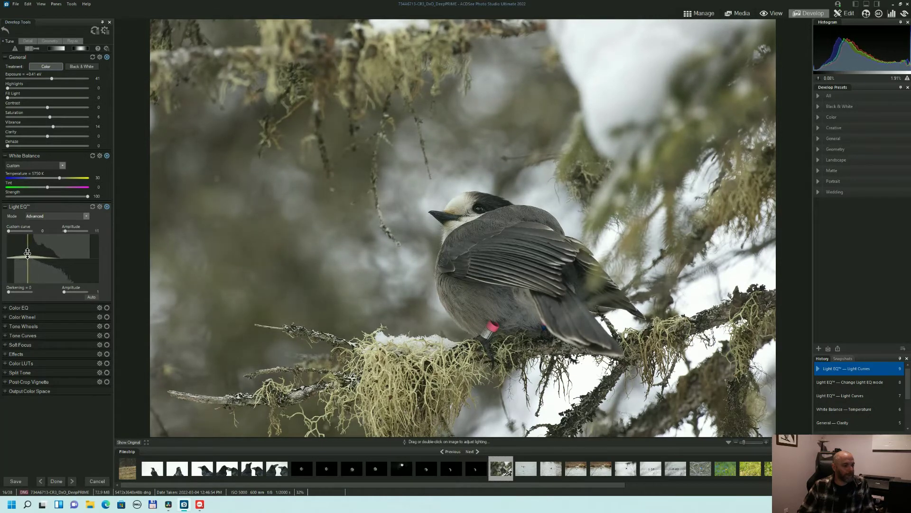
drag(26, 252, 25, 246)
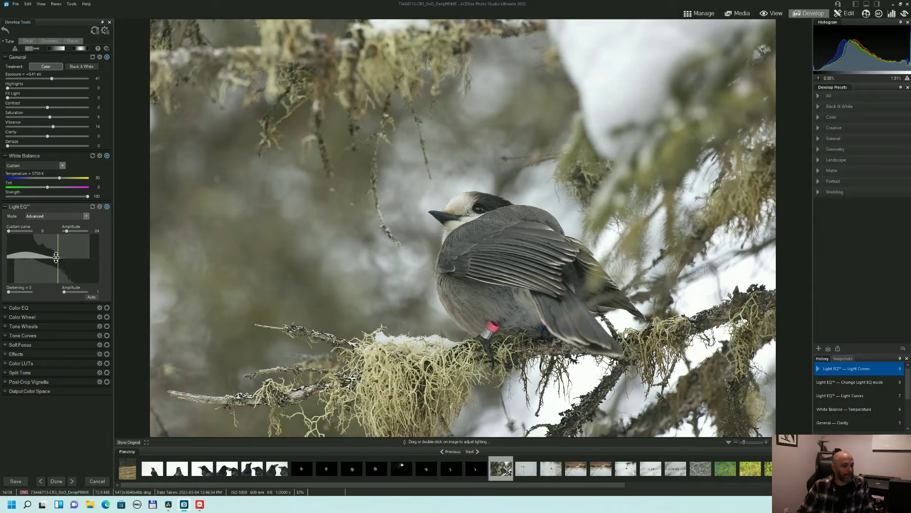
drag(50, 257, 32, 251)
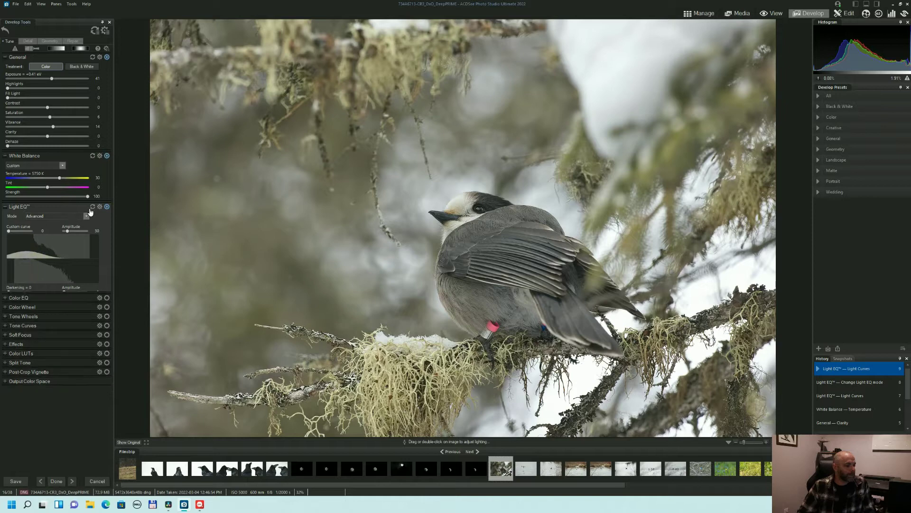
click(11, 208)
click(12, 208)
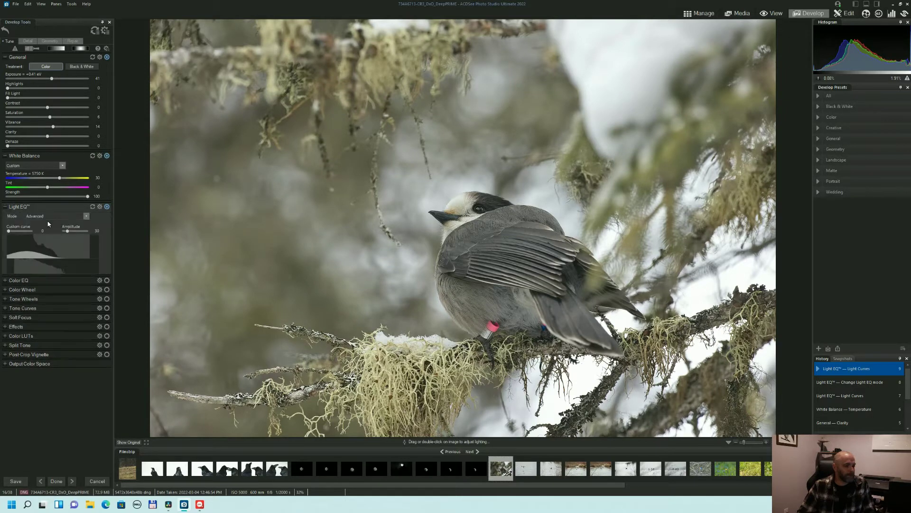
Step: Reset Light EQ and reshape its curve to brighten the shadows and darken the highlights, with amplitudes of 20 and 41
click(92, 207)
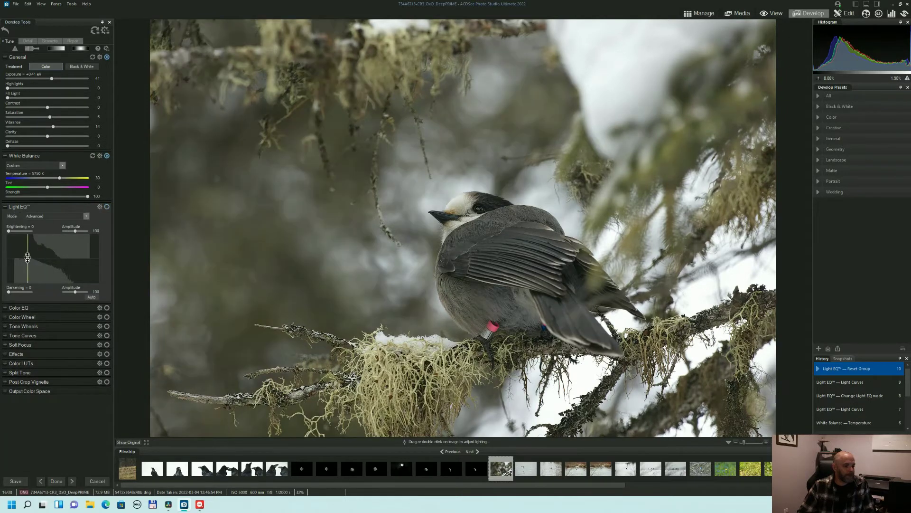
drag(27, 257, 64, 266)
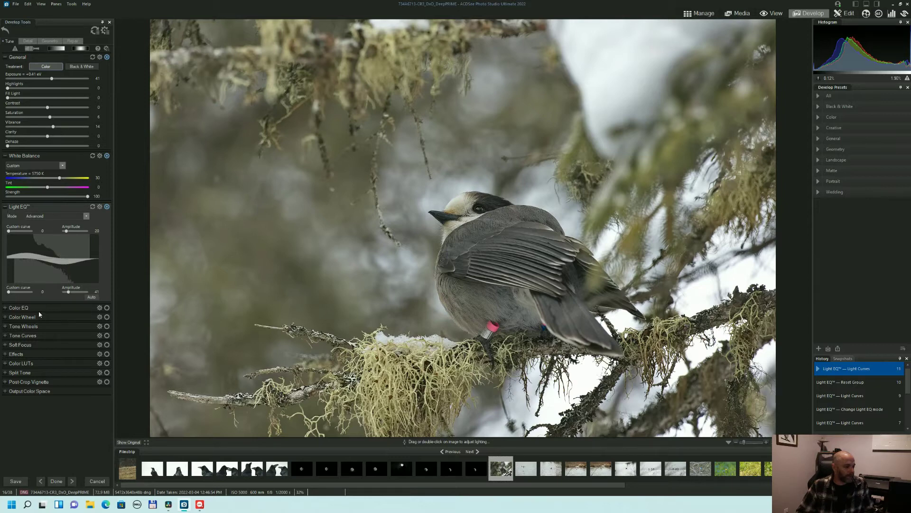
Step: Select the range from orange-red to yellow on the Color Wheel to target the moss colours
click(78, 309)
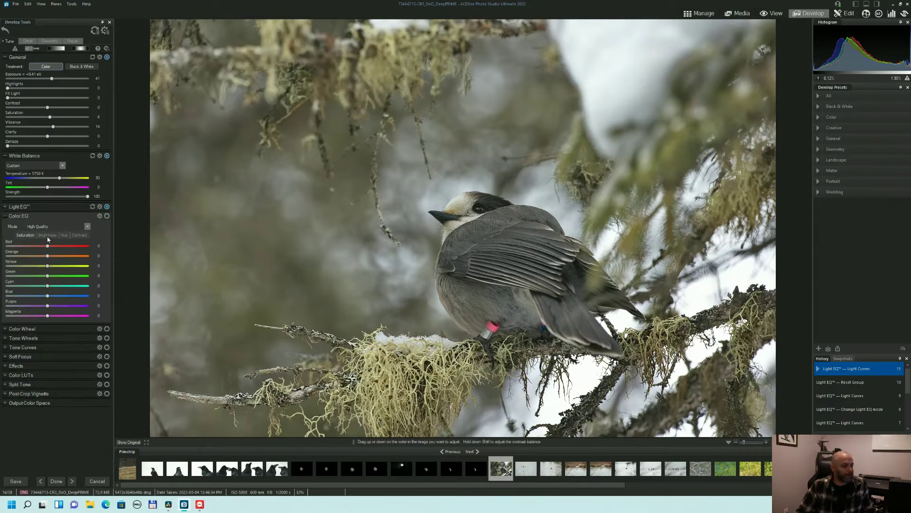
click(36, 330)
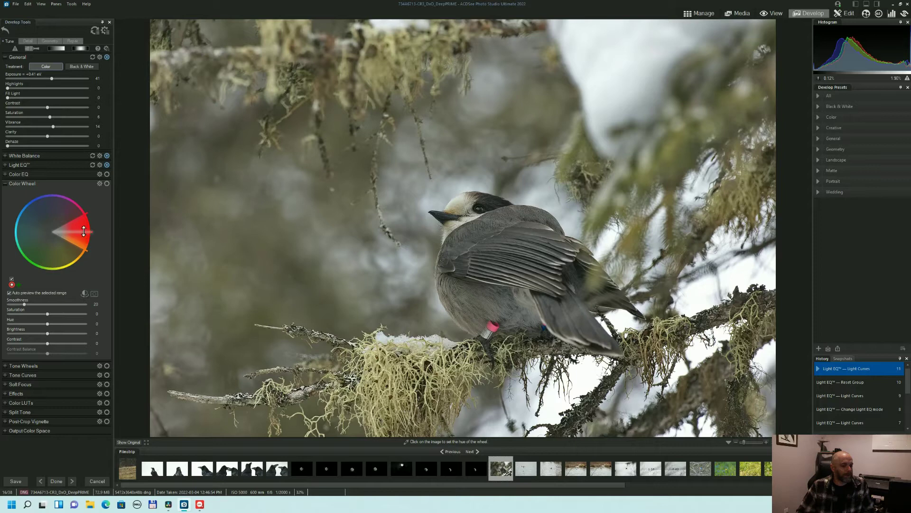
drag(84, 231, 84, 262)
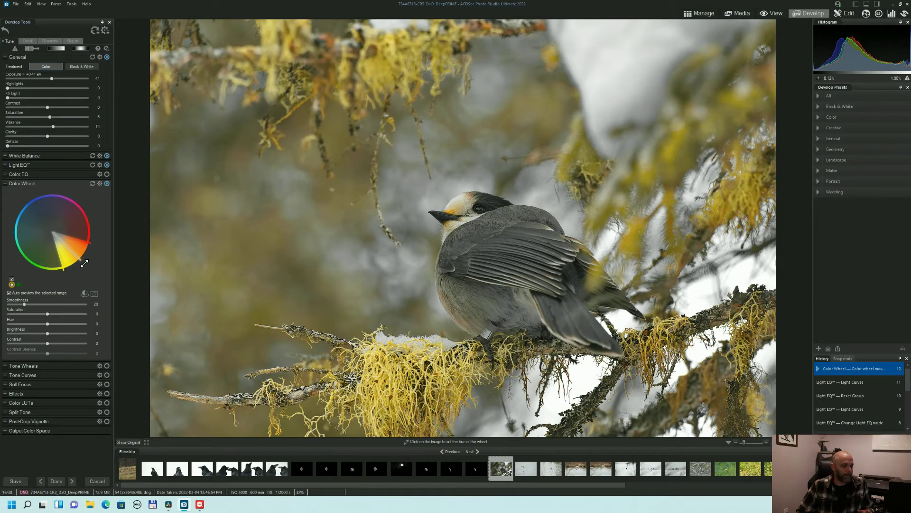
mouse_move(84, 263)
mouse_down()
mouse_move(34, 270)
mouse_move(12, 255)
mouse_move(14, 230)
mouse_move(40, 204)
mouse_move(73, 208)
mouse_move(84, 255)
mouse_up()
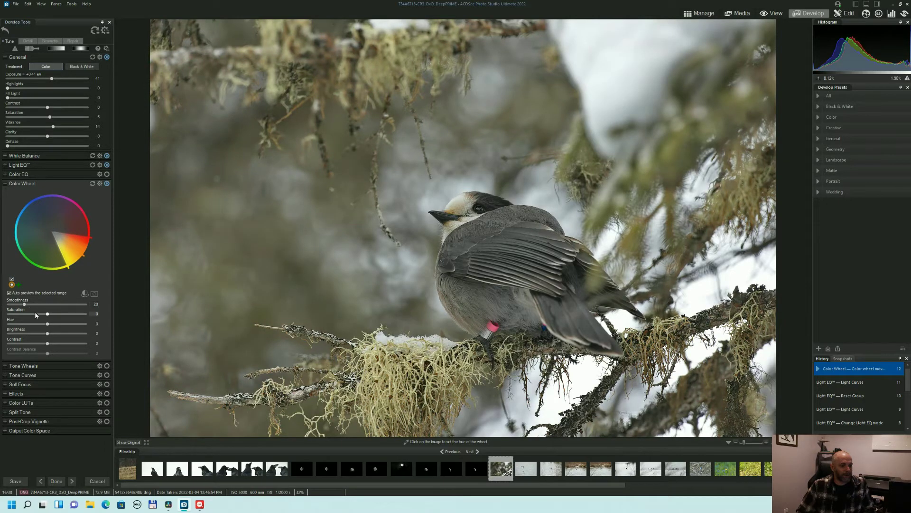
Step: Set the saturation of the selected Color Wheel range to 21, comparing it with the unsaturated setting of 0
drag(47, 315, 48, 314)
drag(55, 314, 53, 314)
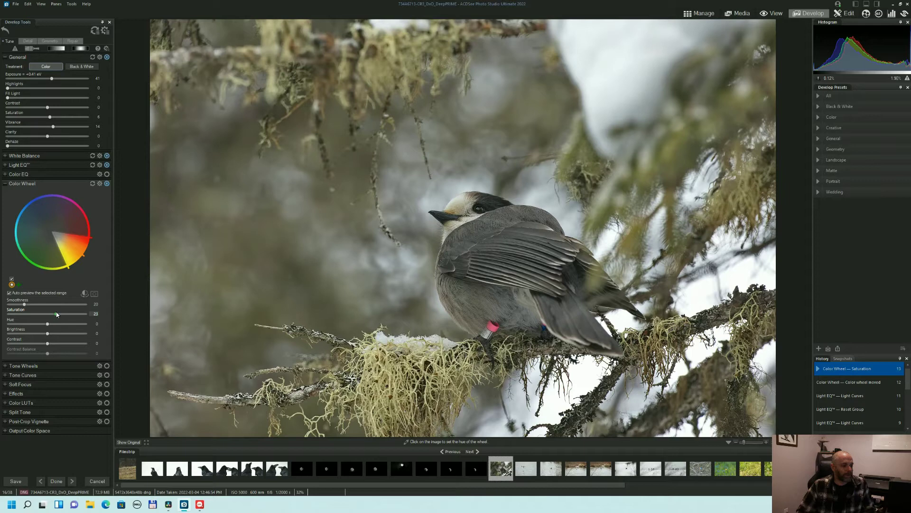
drag(55, 314, 54, 313)
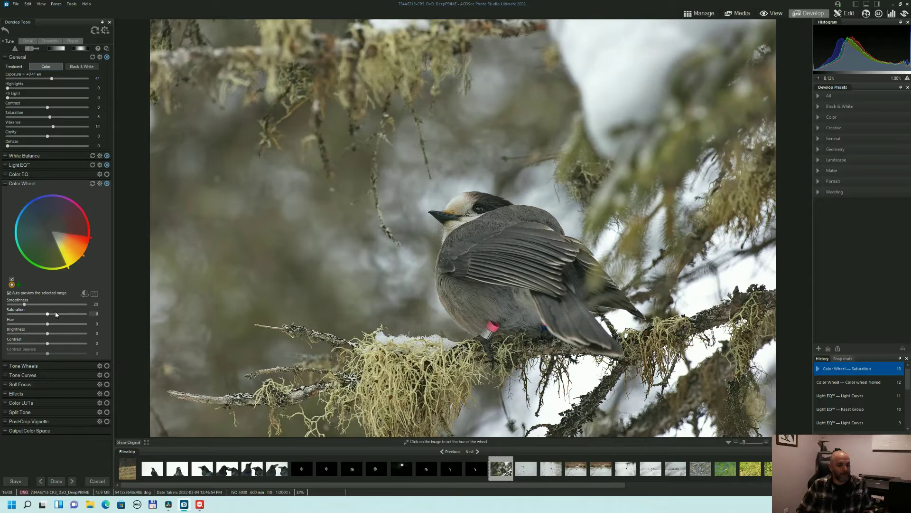
double_click(55, 313)
click(56, 314)
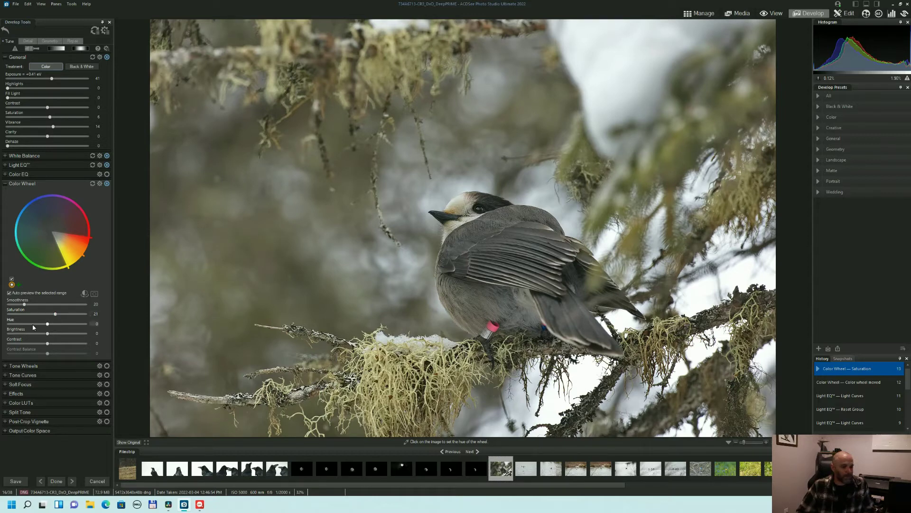
Step: Set the brightness of the selected Color Wheel range to 7 and raise its contrast slightly
drag(47, 334, 52, 336)
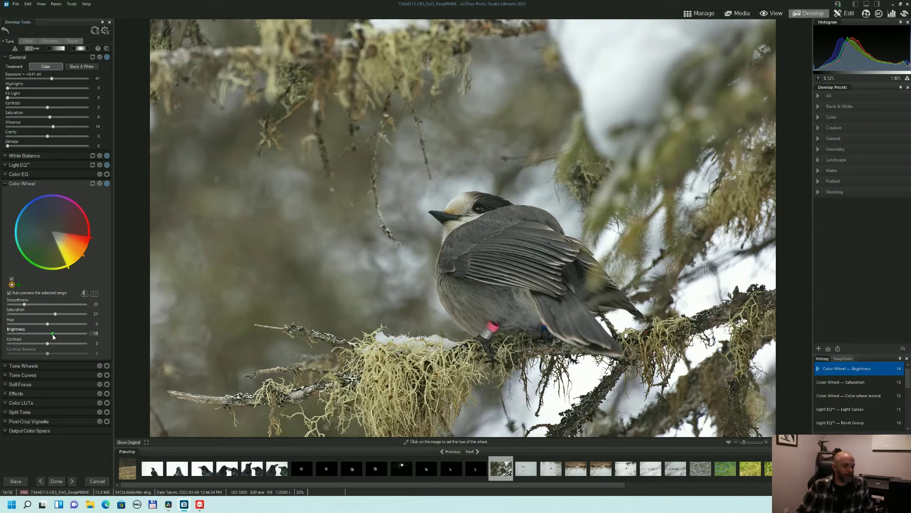
mouse_move(54, 336)
mouse_down()
mouse_move(35, 337)
mouse_move(50, 334)
mouse_up()
drag(48, 346, 51, 346)
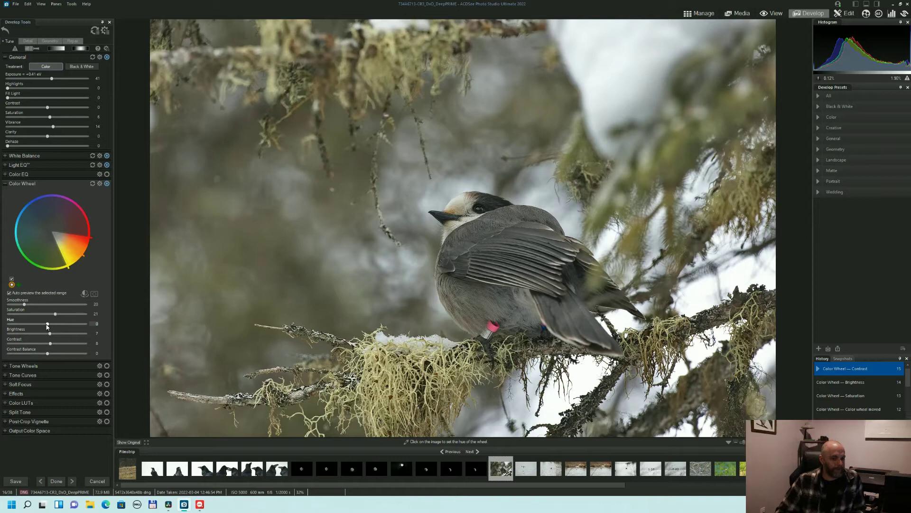
Step: Try other hue and smoothness values for the selected Color Wheel range
drag(46, 326, 63, 327)
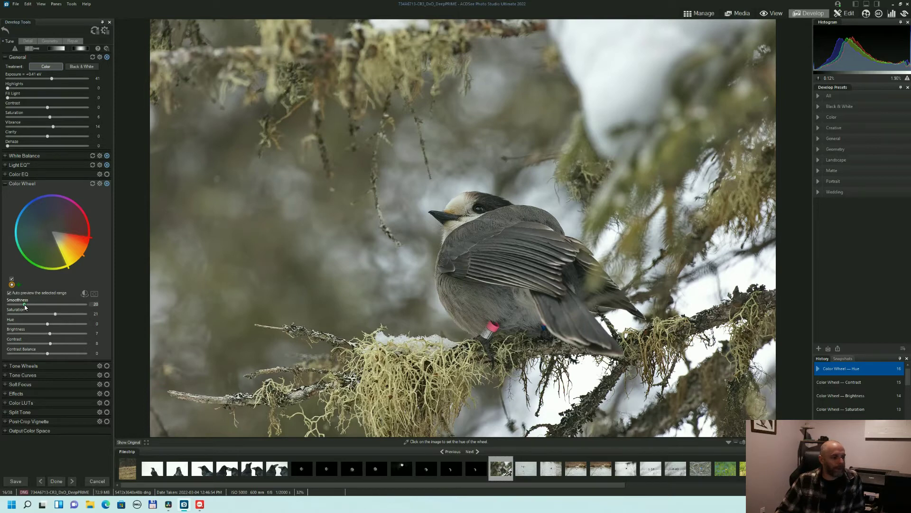
drag(25, 306, 36, 306)
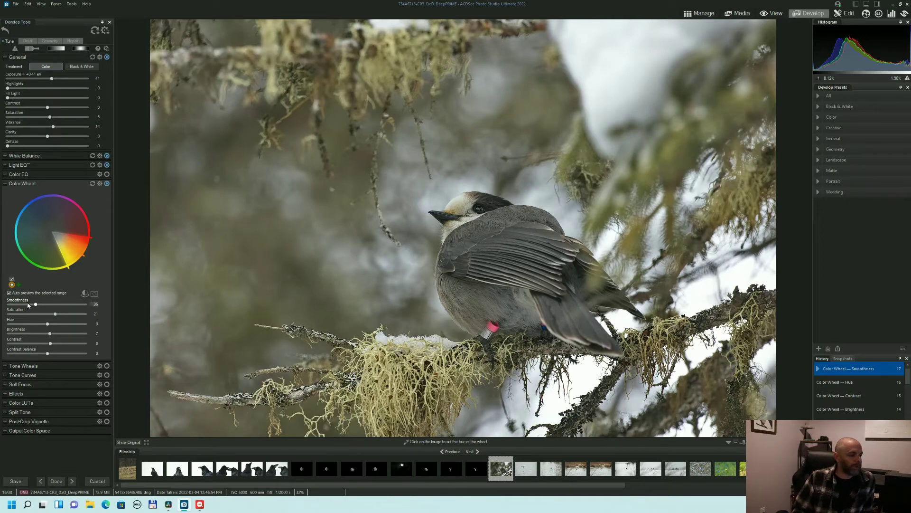
drag(36, 305, 25, 305)
Step: Close the Color Wheel adjustments, set the general Highlights to 44 and try the Fill Light
click(5, 185)
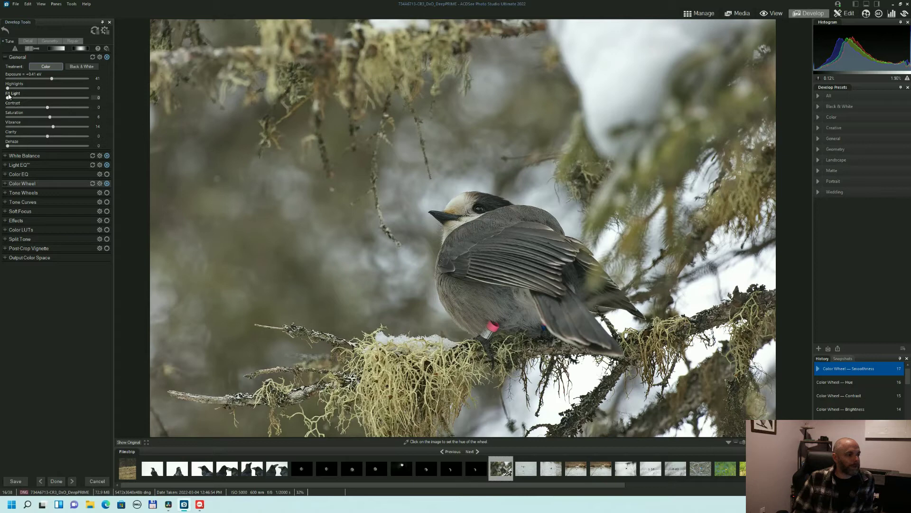
mouse_move(8, 89)
mouse_down()
mouse_move(25, 91)
mouse_move(6, 100)
mouse_up()
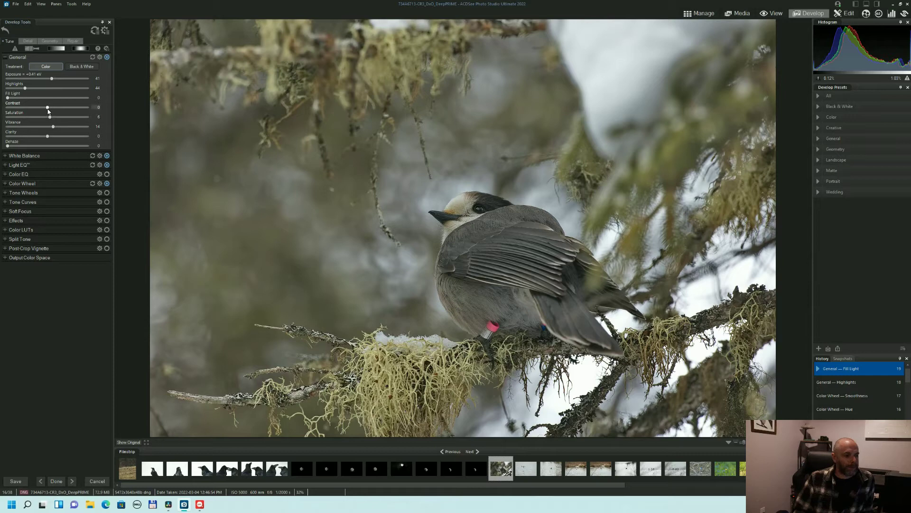
Step: Set the general Contrast to 5 and leave Develop for Manage mode
drag(47, 109, 50, 110)
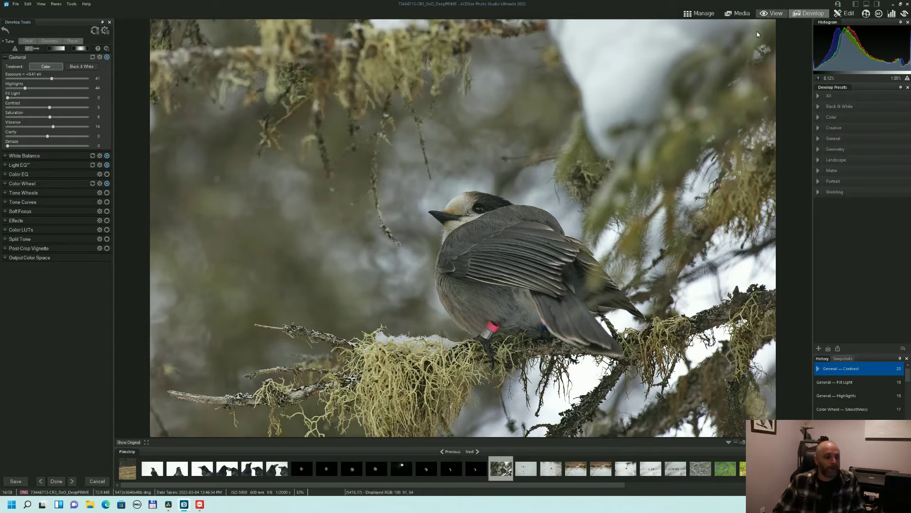
click(707, 14)
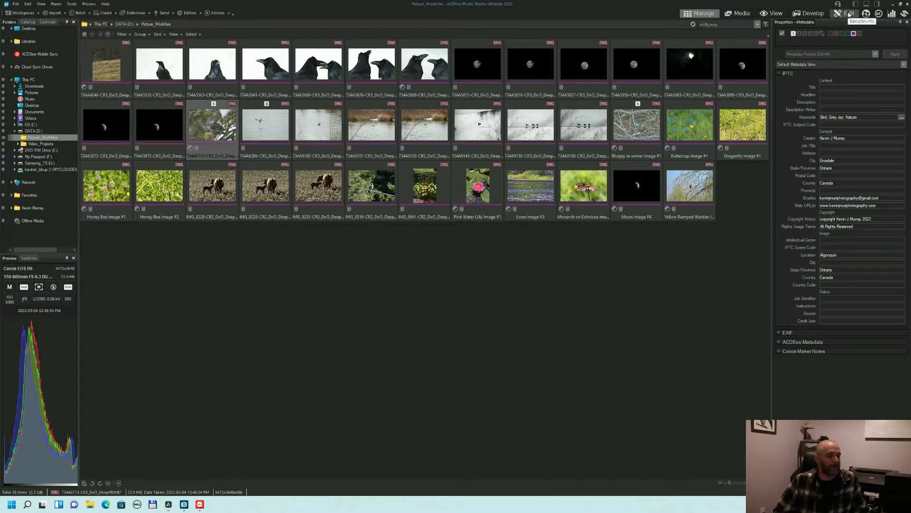
Step: Open the grey jay photo in Edit mode and duplicate its image layer
click(848, 14)
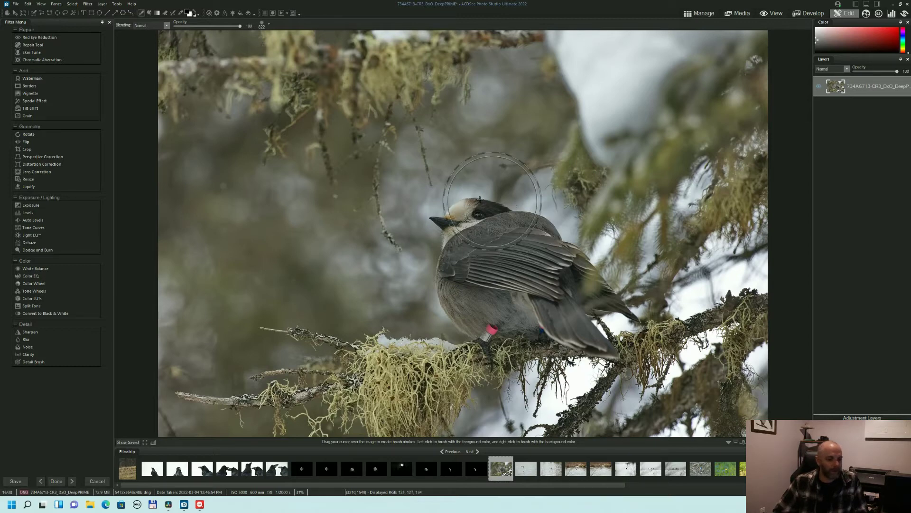
scroll(345, 204, down, 5)
scroll(341, 209, down, 4)
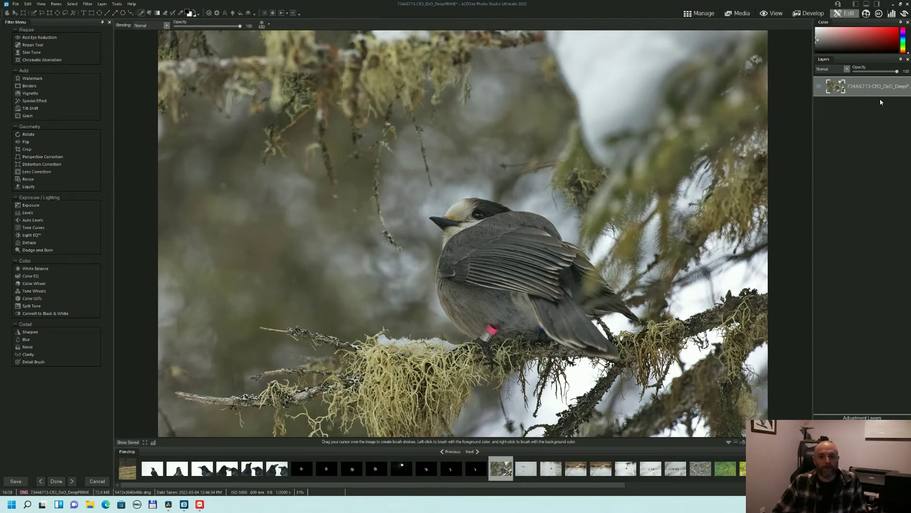
right_click(865, 91)
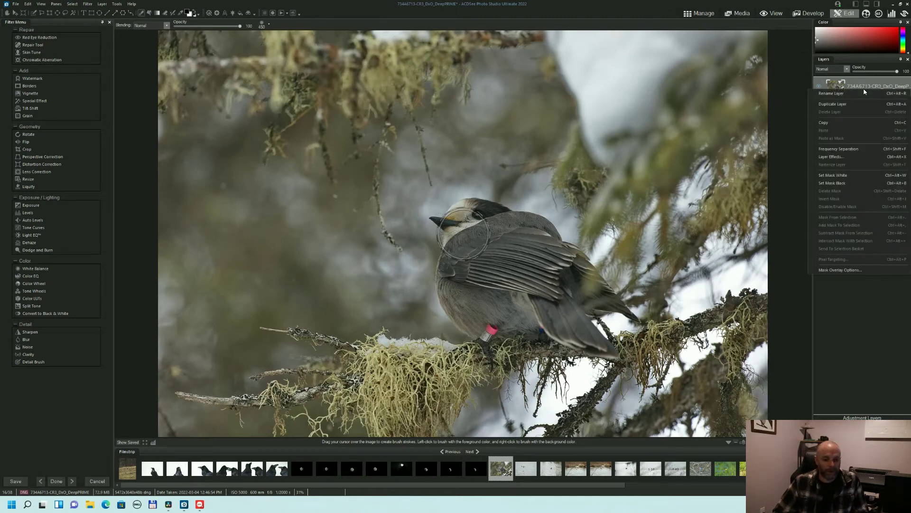
click(850, 104)
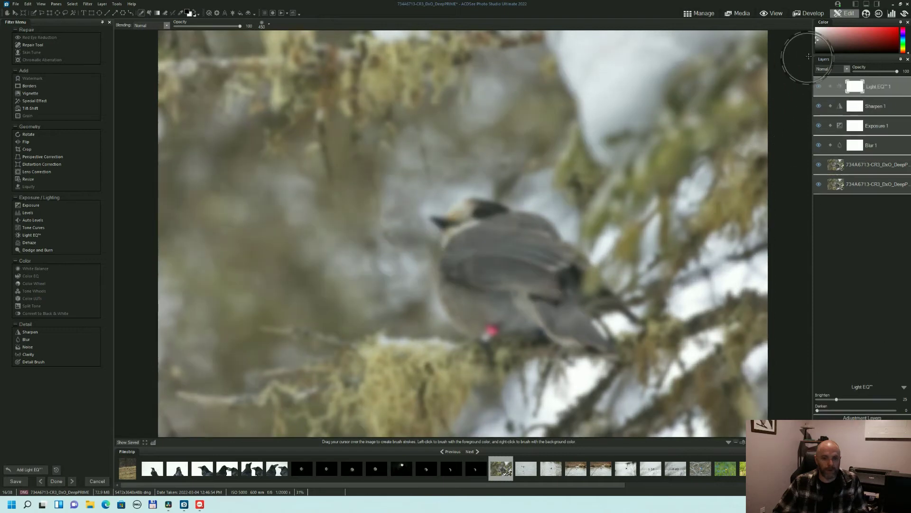
Step: Set the Light EQ layer's blend mode to Dodge and make the masks of the Light EQ and Sharpen layers black
click(847, 70)
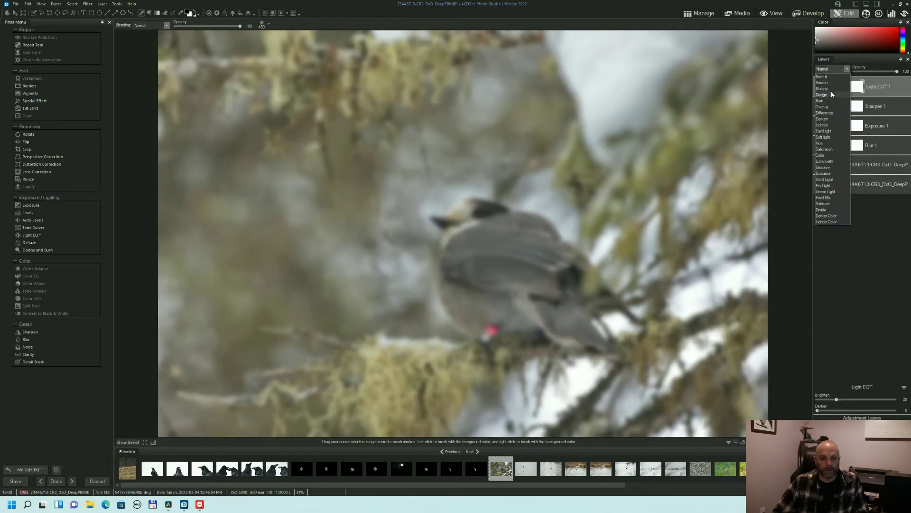
click(831, 94)
right_click(858, 89)
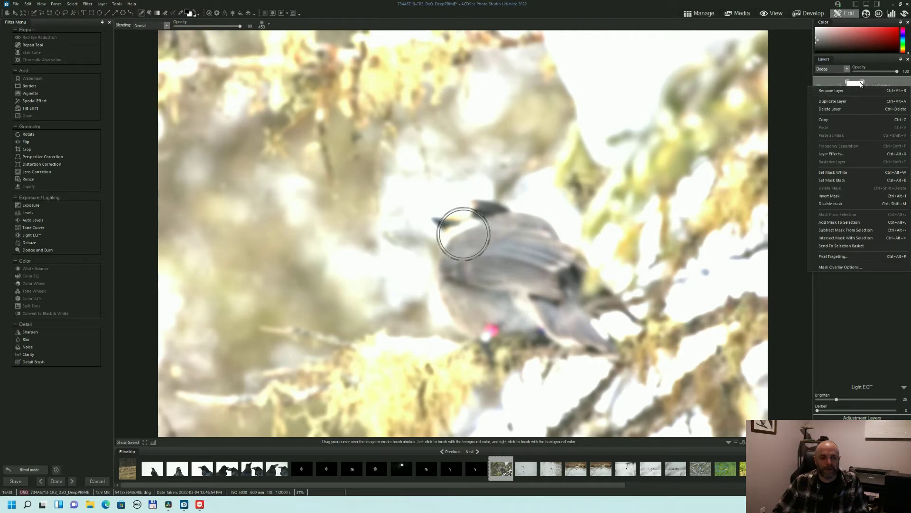
click(841, 182)
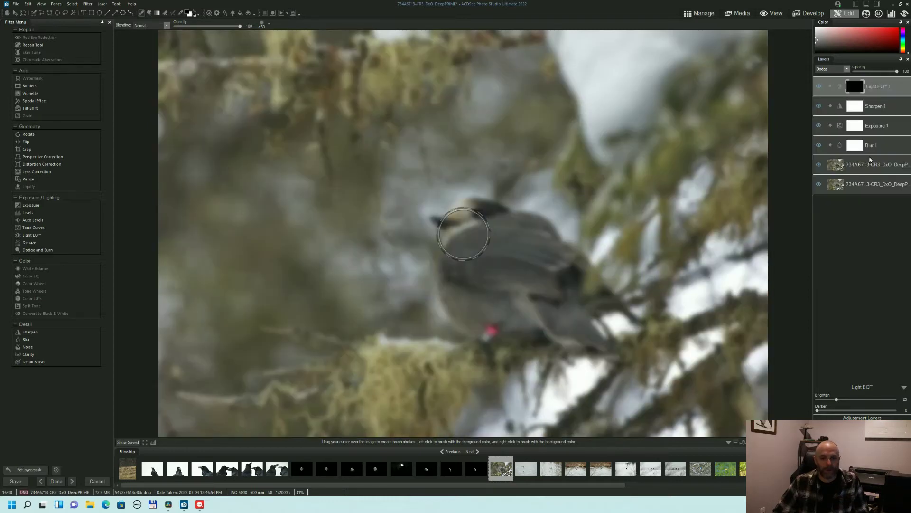
right_click(855, 109)
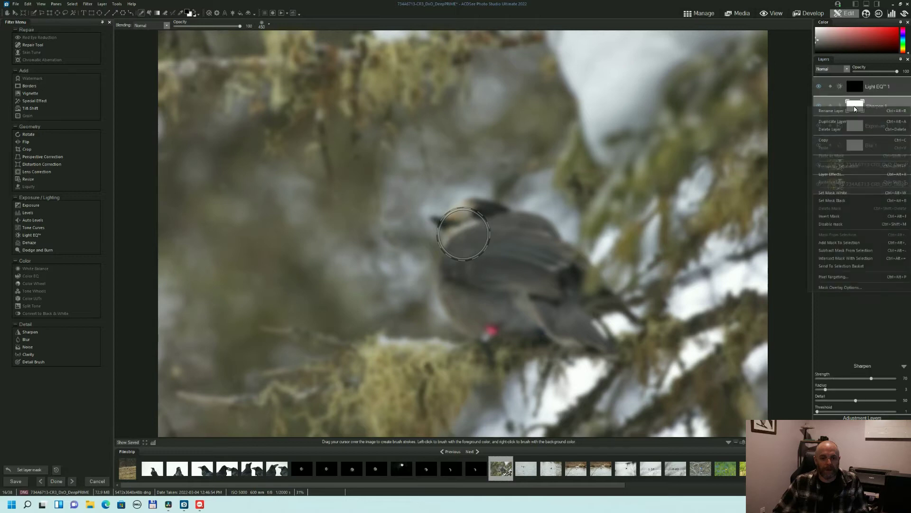
click(842, 200)
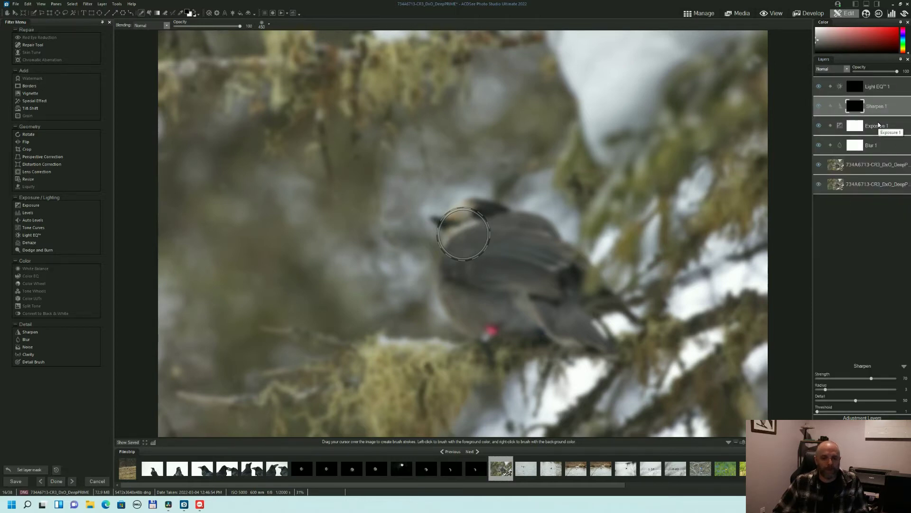
Step: Select the Blur layer's mask and compare the layer at opacities of 0 and 100
click(854, 145)
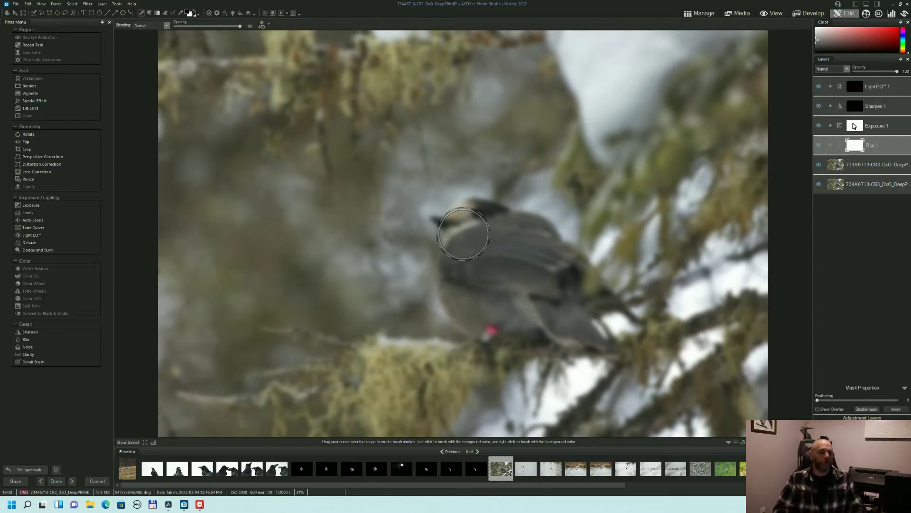
click(853, 71)
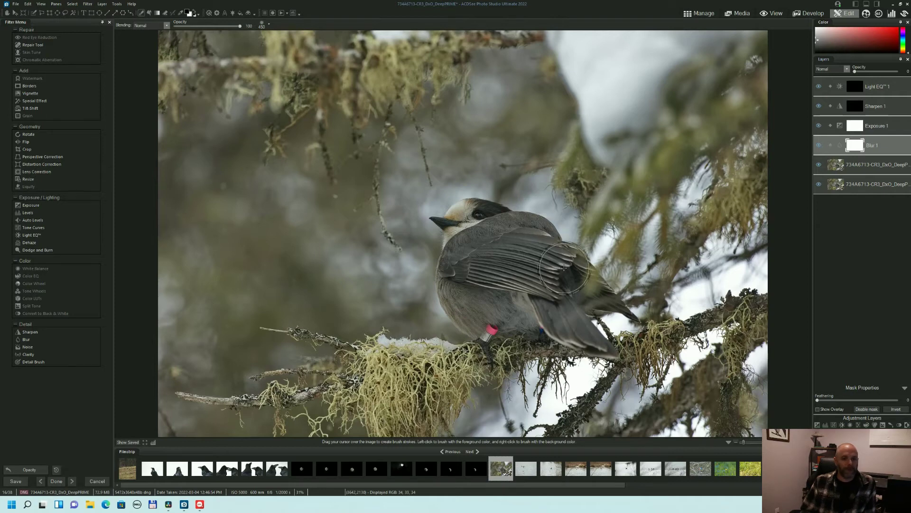
scroll(588, 214, down, 5)
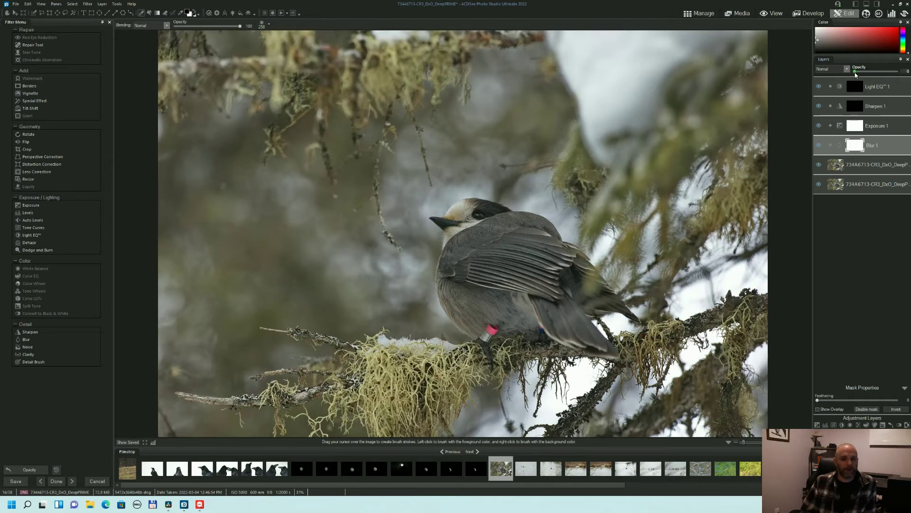
drag(855, 71, 897, 72)
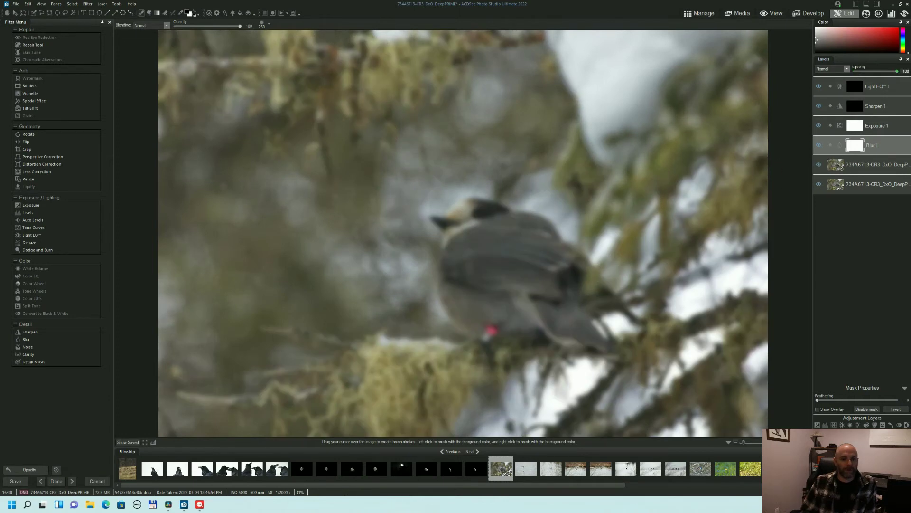
Step: Try Screen blending on the Blur layer, settle on Multiply and set the layer's opacity to about 20
click(847, 69)
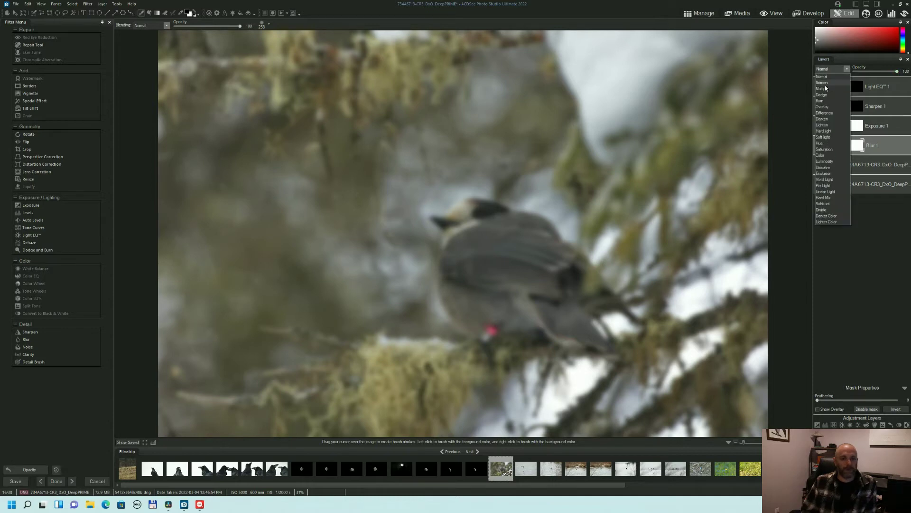
click(825, 83)
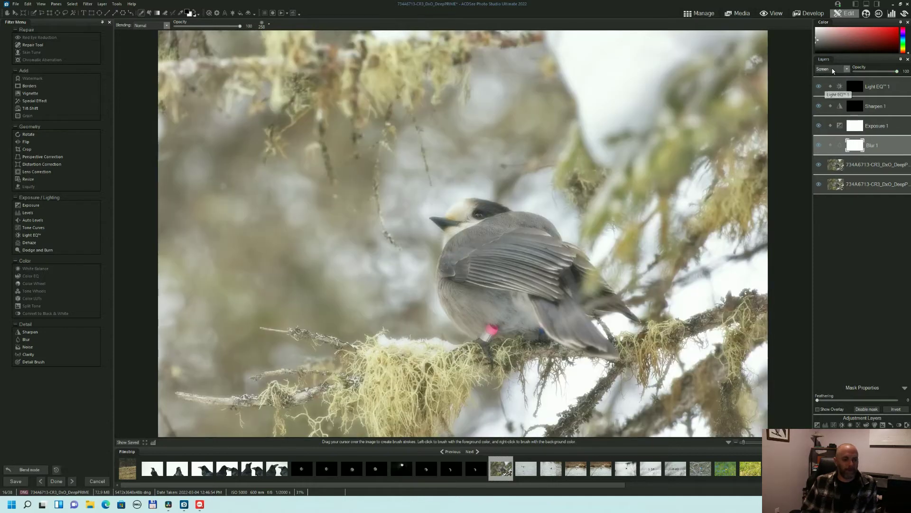
click(847, 69)
click(827, 95)
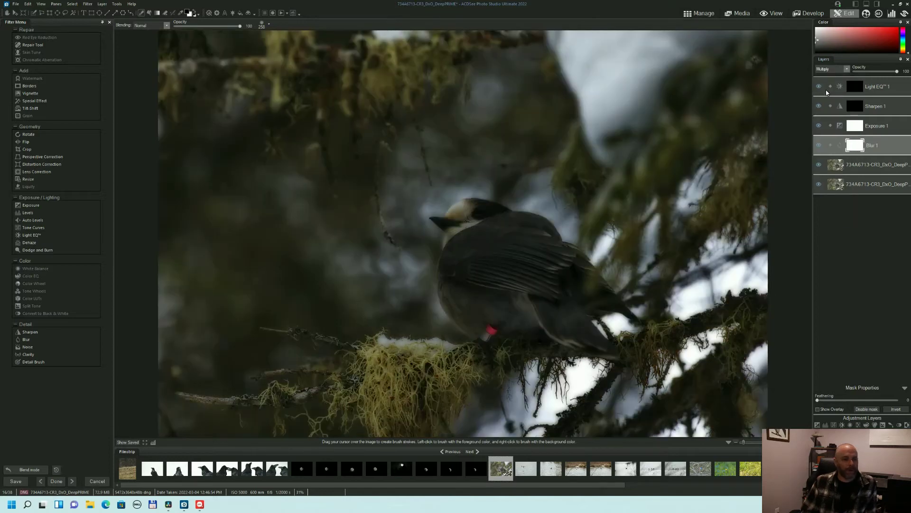
click(857, 71)
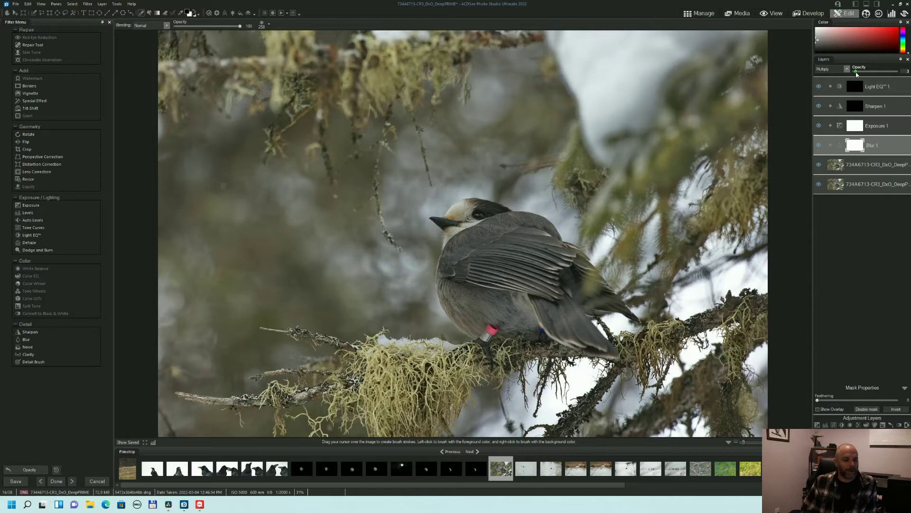
drag(859, 74, 864, 75)
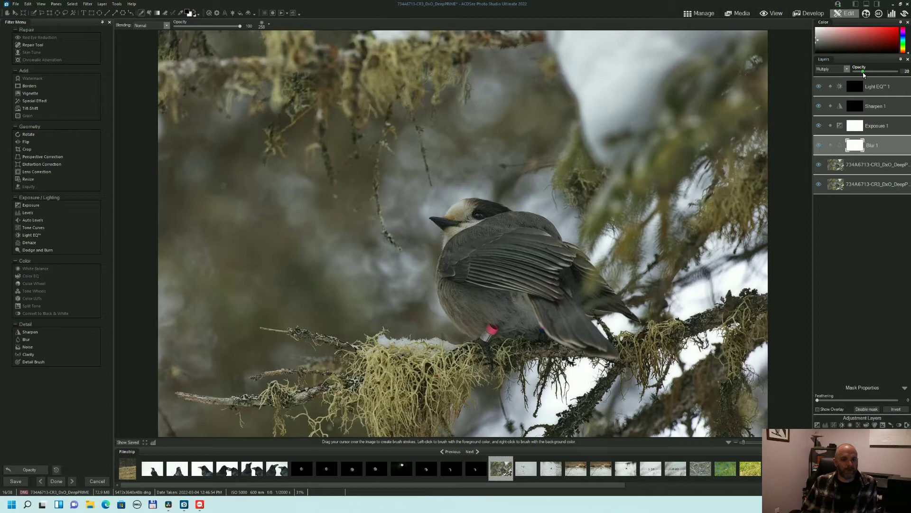
Step: Compare Screen with Multiply blending on the Blur layer at its reduced opacity, ending on Multiply
click(846, 69)
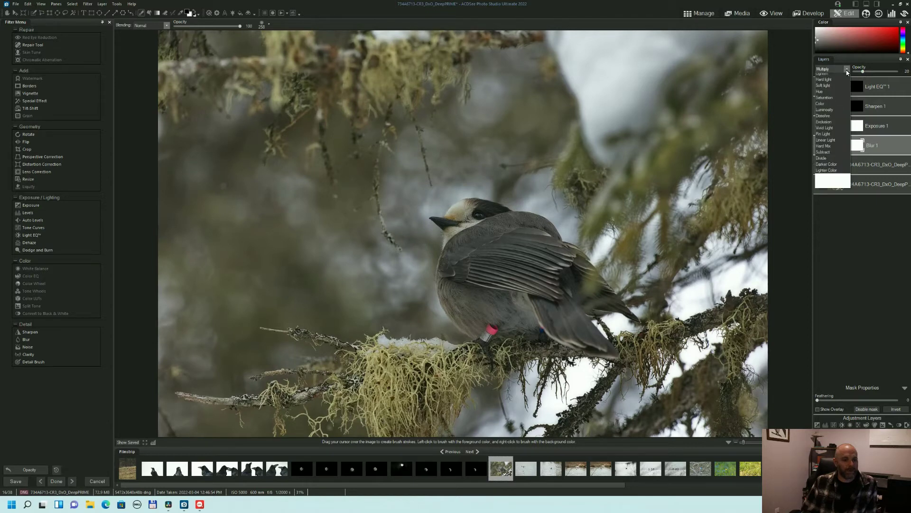
click(834, 85)
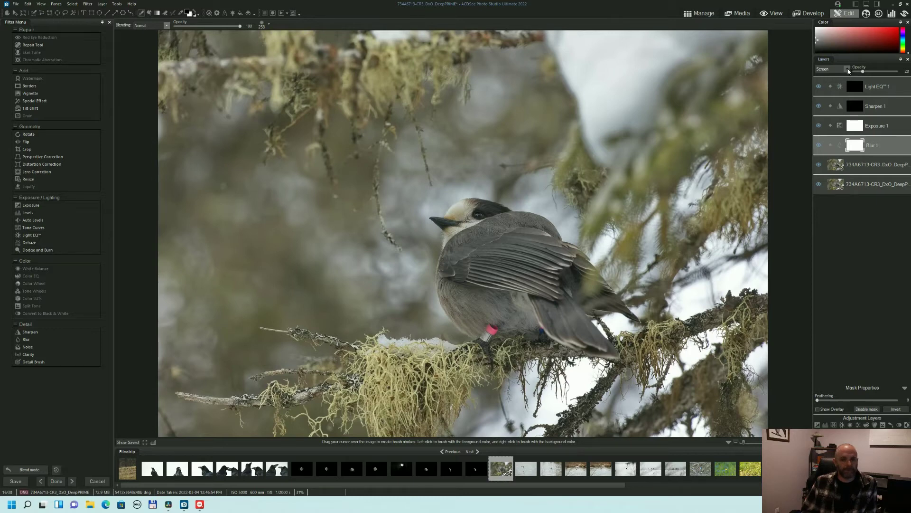
click(846, 69)
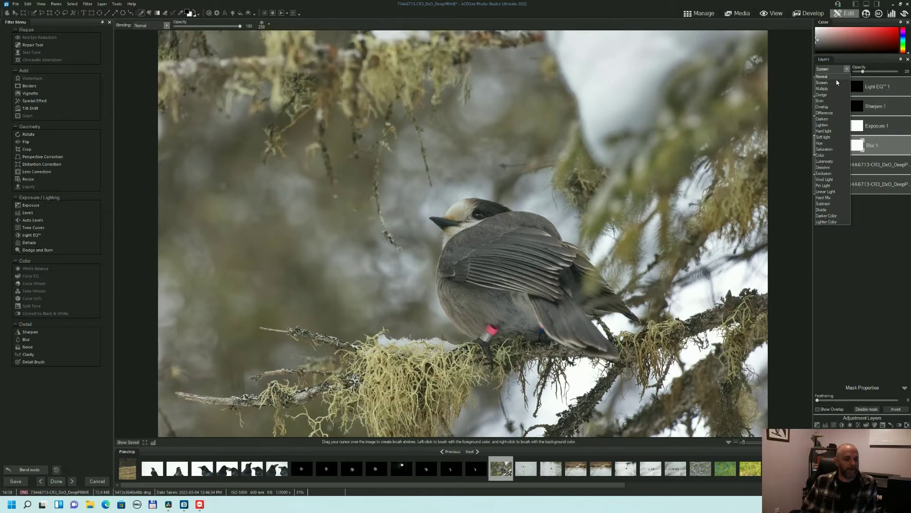
click(829, 92)
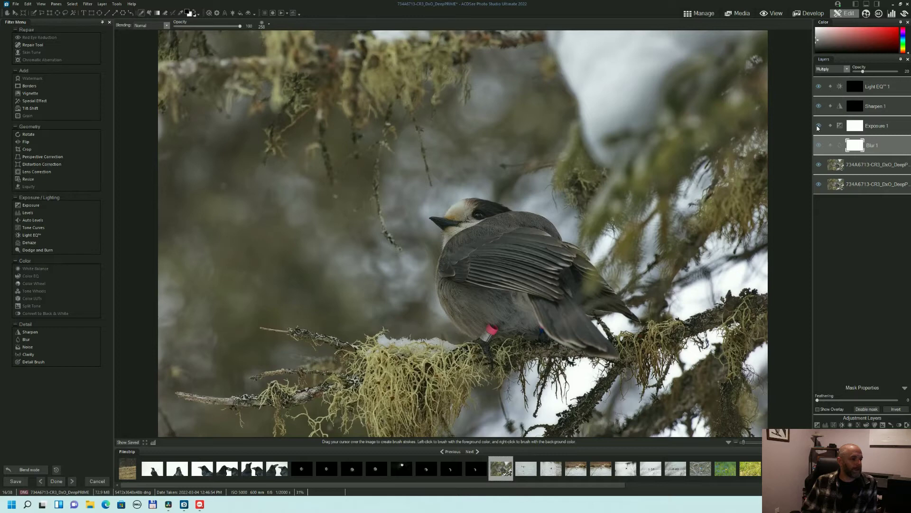
Step: Adjust the brush's nib width and feathering, and paint the bird's body black in the Blur layer's mask
scroll(337, 99, up, 3)
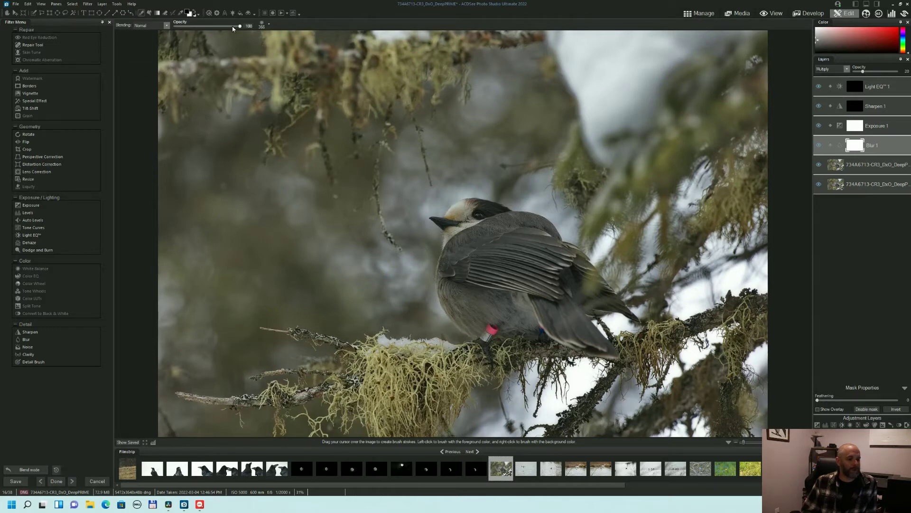
click(269, 24)
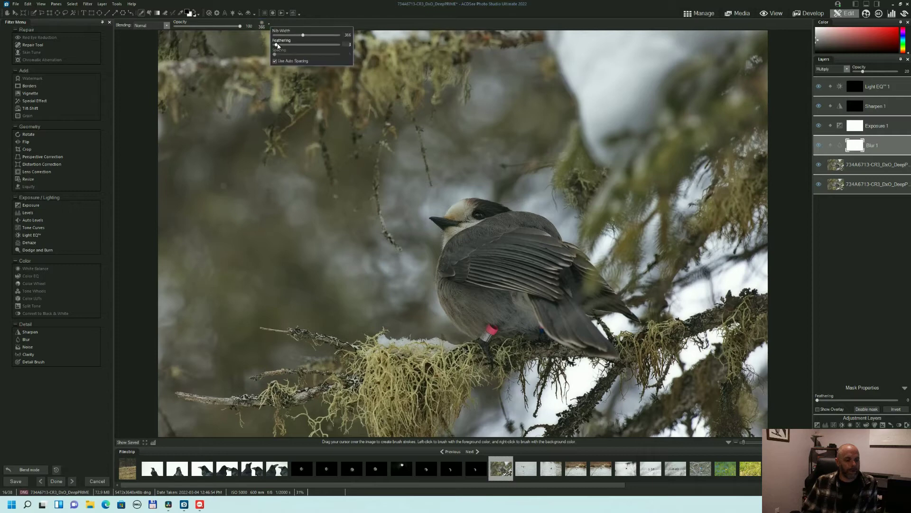
scroll(511, 239, down, 4)
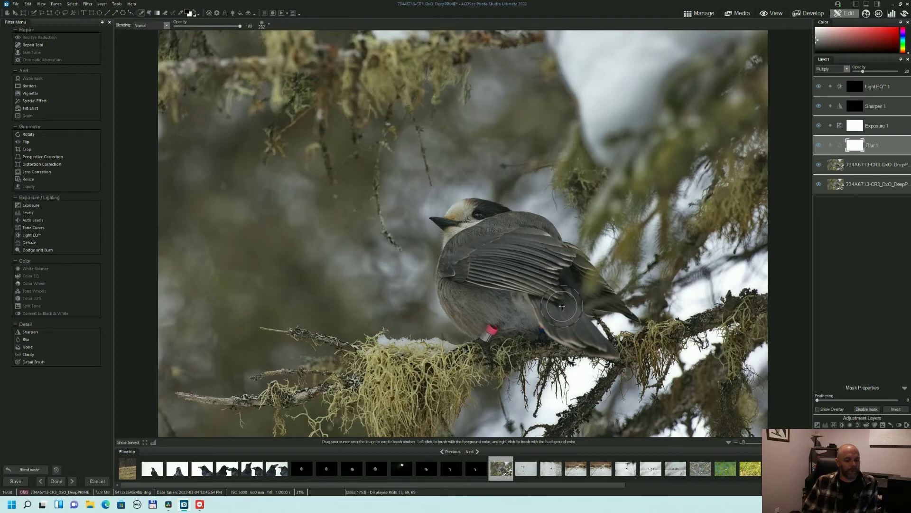
scroll(563, 282, down, 3)
mouse_move(563, 282)
mouse_down()
mouse_move(588, 299)
mouse_move(608, 278)
mouse_move(604, 301)
mouse_up()
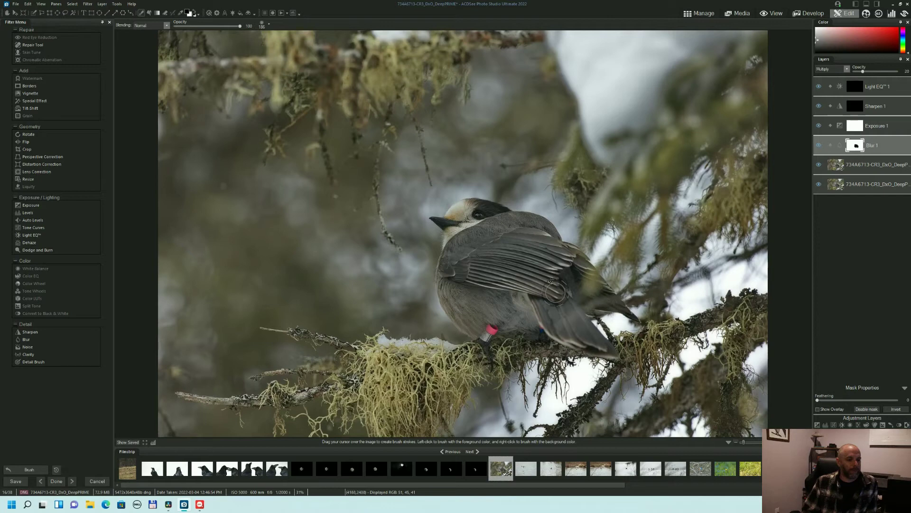
scroll(500, 222, down, 1)
scroll(494, 301, up, 2)
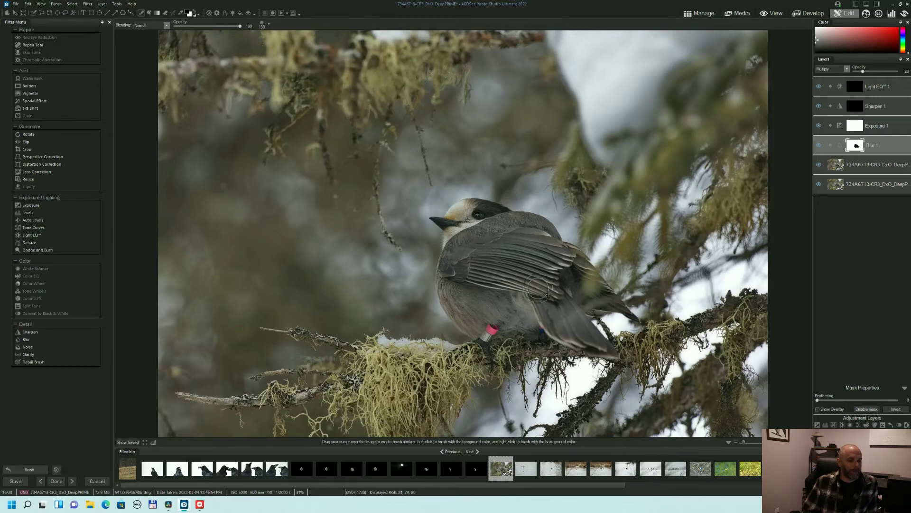
scroll(477, 226, down, 4)
scroll(457, 224, down, 4)
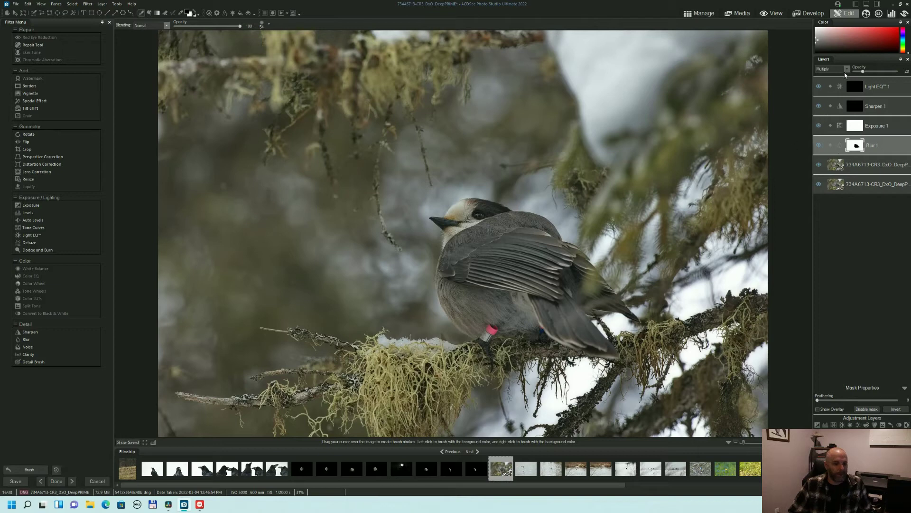
Step: Toggle the Blur layer's visibility repeatedly to compare the photo with and without the blur
click(818, 145)
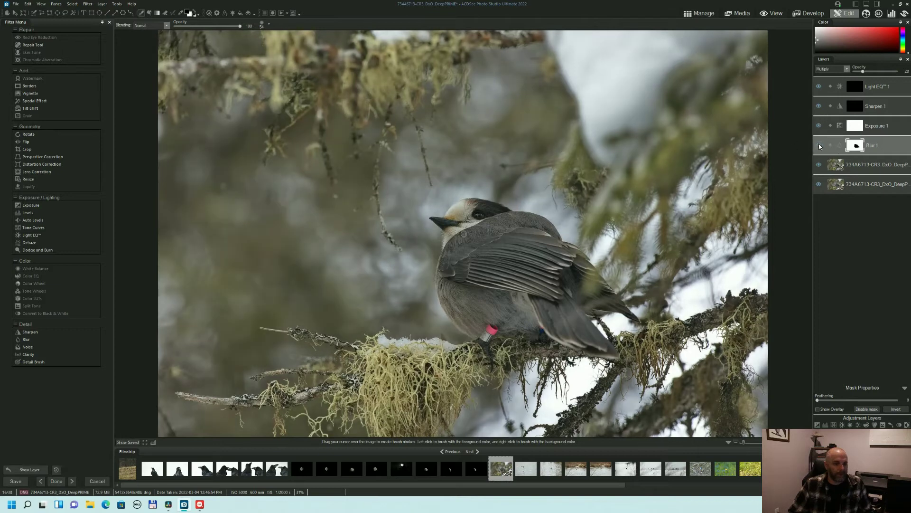
click(819, 145)
click(818, 144)
click(819, 144)
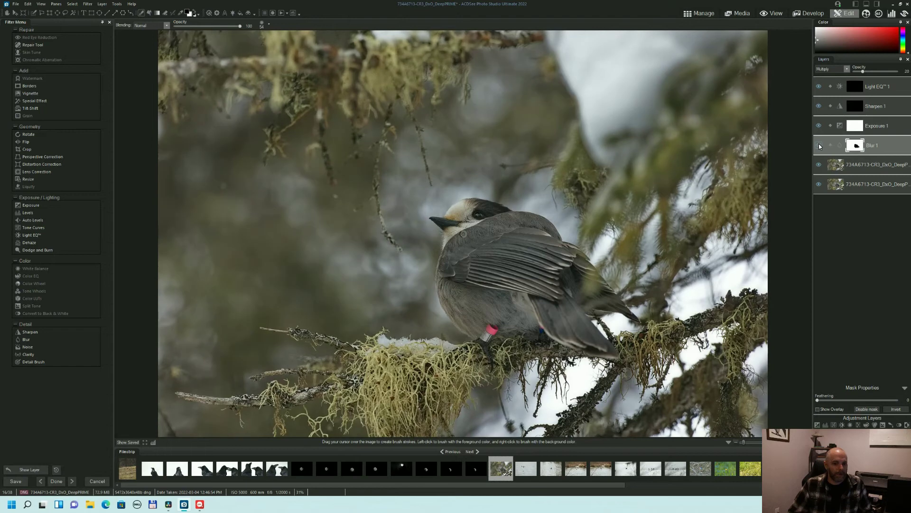
click(818, 144)
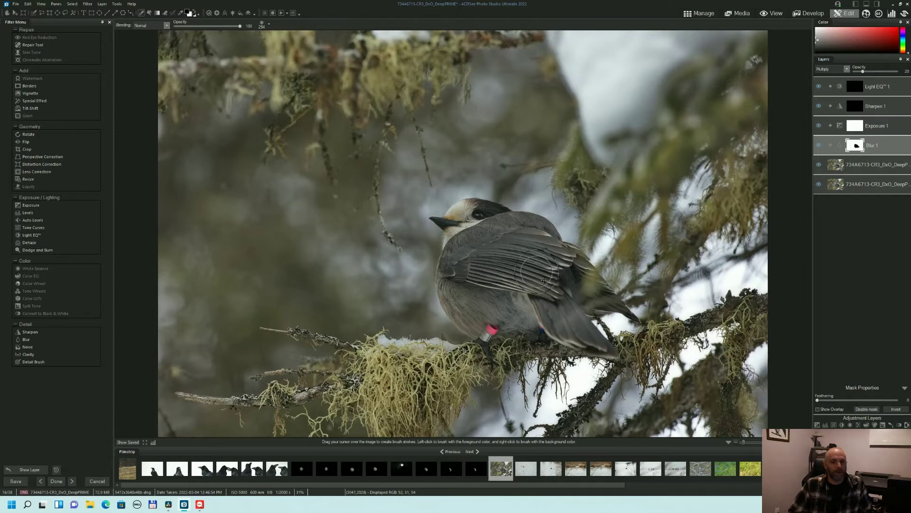
Step: Paint over the bird's body once more in the Blur layer's mask and select the Exposure layer's mask
mouse_move(477, 302)
mouse_down()
mouse_move(504, 290)
mouse_move(496, 239)
mouse_move(530, 253)
mouse_move(562, 224)
mouse_up()
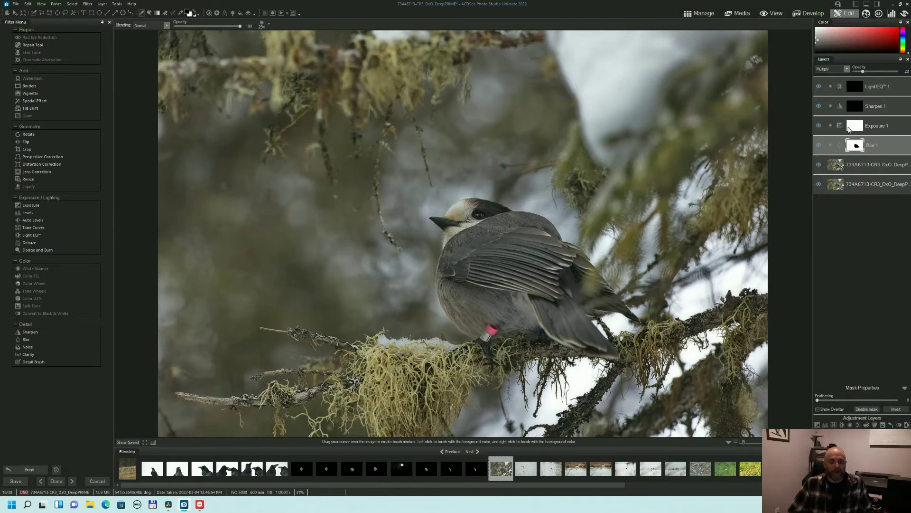
click(848, 127)
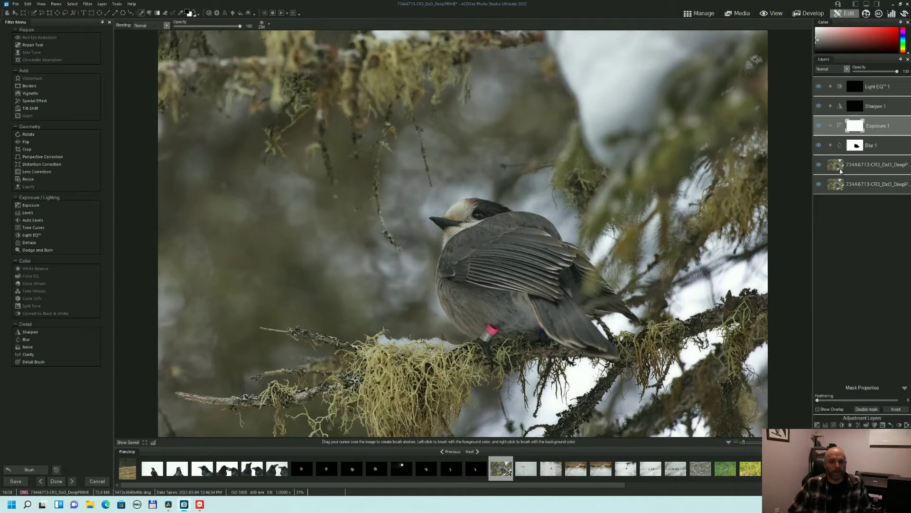
Step: Lower the Exposure adjustment layer's exposure to -0.26 eV and reset its contrast to 0
click(840, 127)
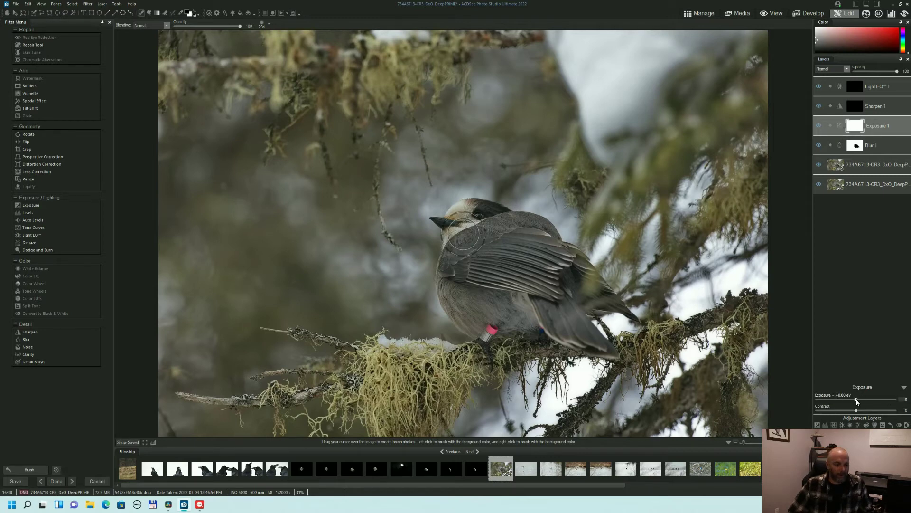
drag(861, 401, 857, 402)
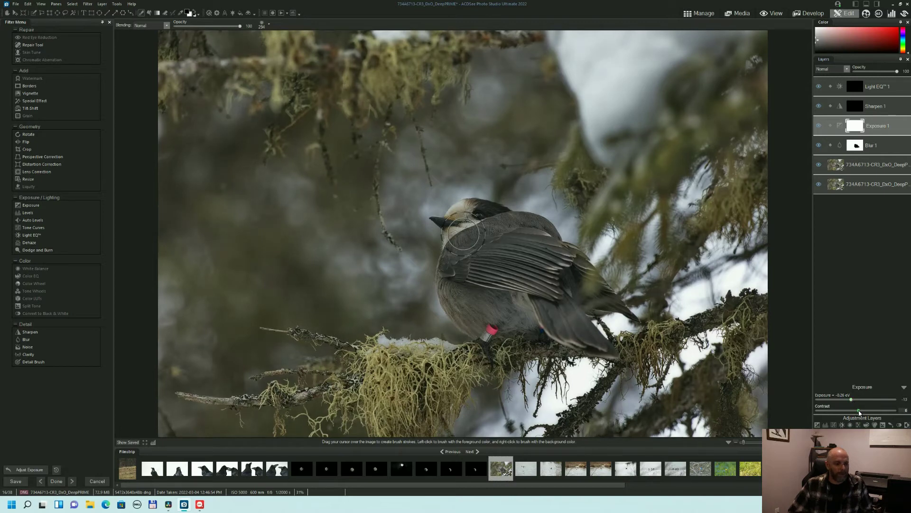
double_click(855, 411)
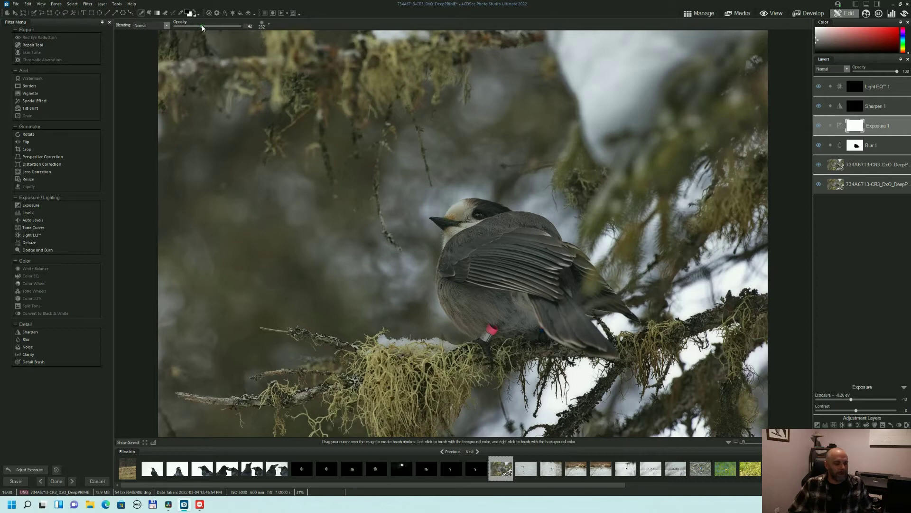
Step: Set the brush opacity to 42, resize the nib, and paint the bird's body black in the Exposure layer's mask
scroll(481, 238, up, 3)
scroll(481, 237, down, 3)
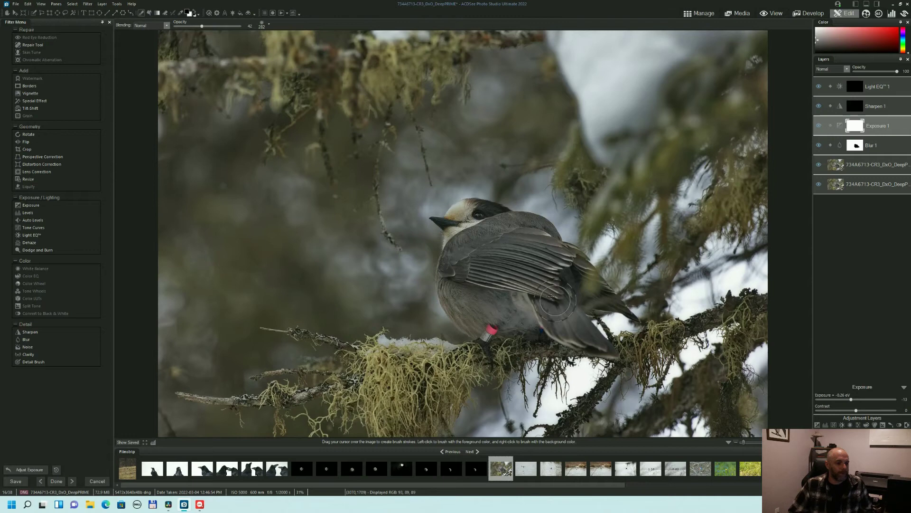
drag(476, 225, 467, 224)
scroll(460, 225, down, 5)
scroll(458, 228, up, 3)
scroll(475, 214, up, 5)
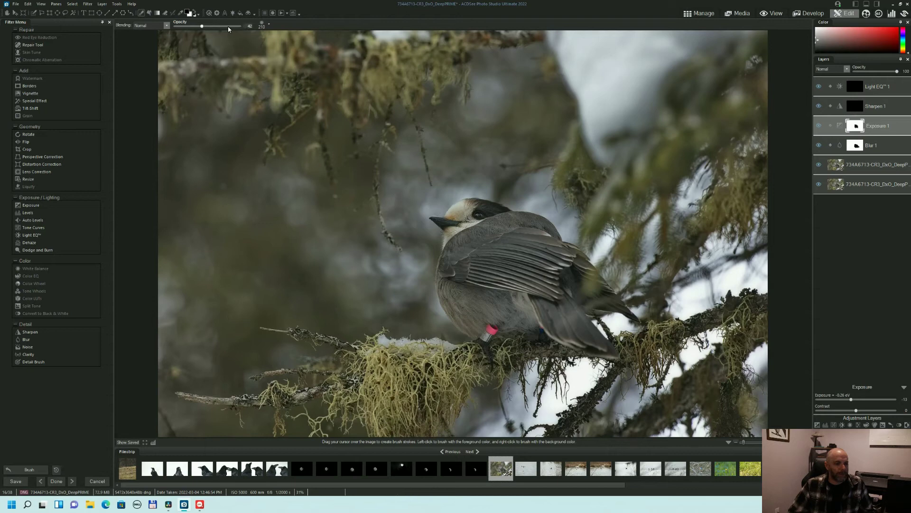
Step: Raise the brush opacity to about 82, shrink the nib, and paint over the bird again in the Exposure layer's mask
scroll(473, 220, up, 3)
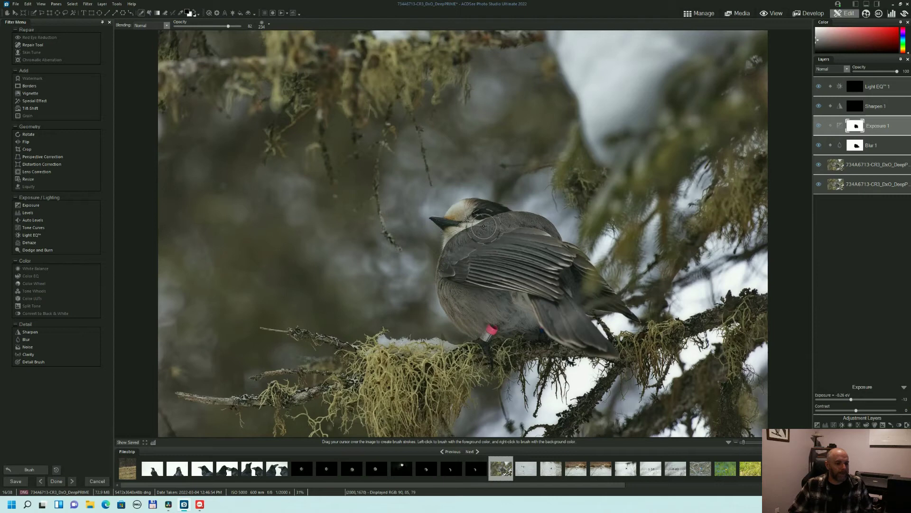
scroll(489, 214, down, 4)
scroll(475, 216, down, 1)
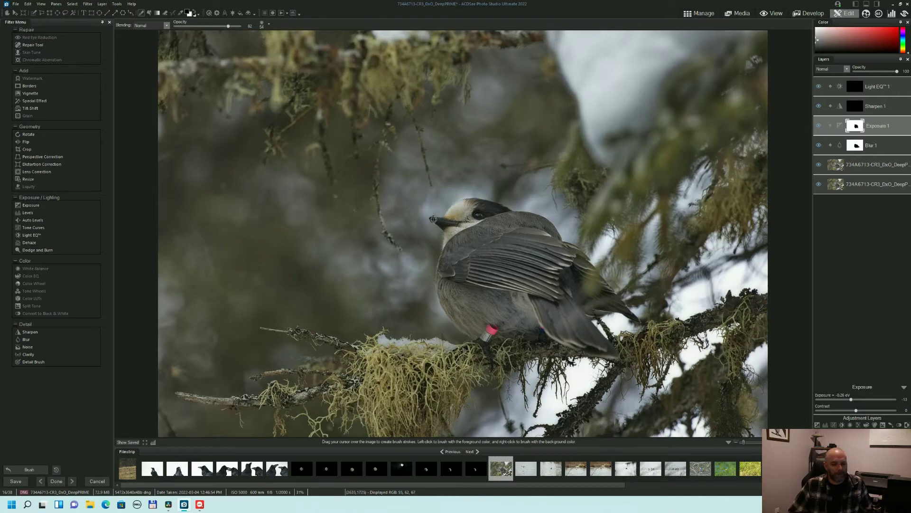
scroll(471, 223, up, 4)
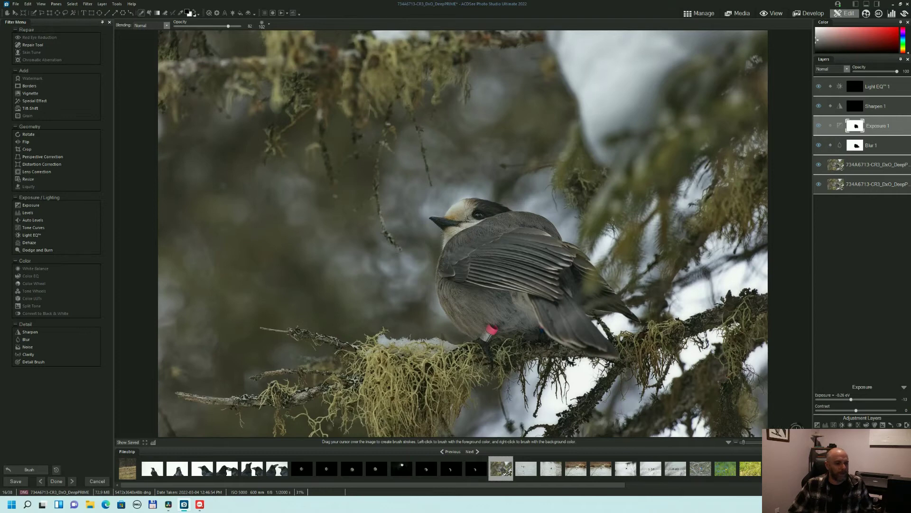
key(slash)
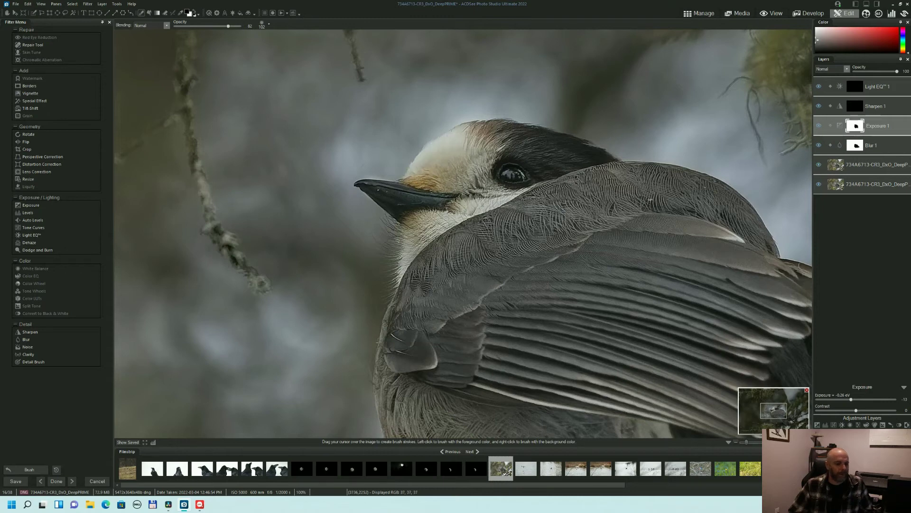
key(slash)
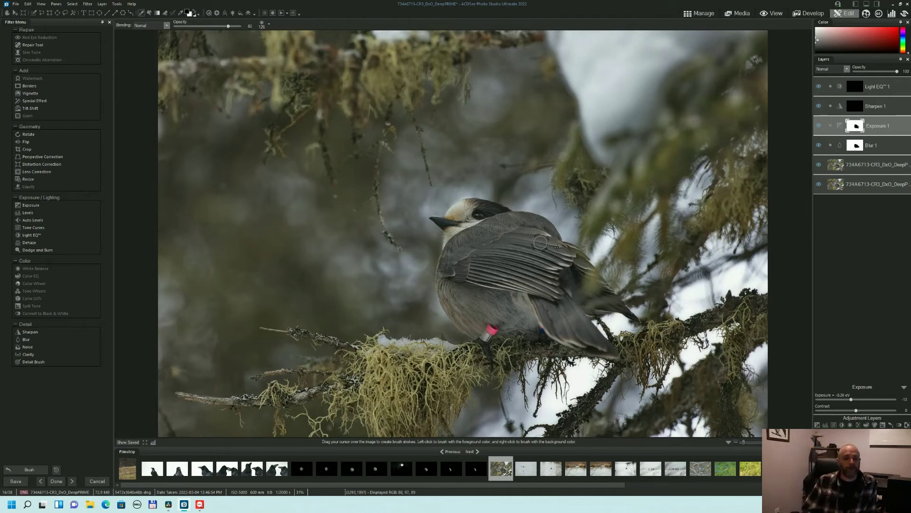
Step: Paint the bird's head and wing feathers into the Sharpen layer's mask, adjusting the nib width at 100% zoom
click(856, 106)
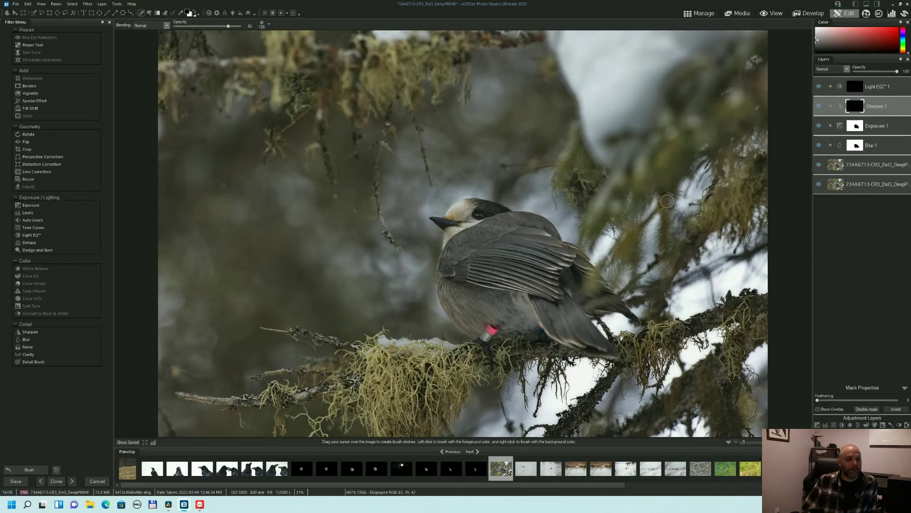
scroll(462, 235, up, 5)
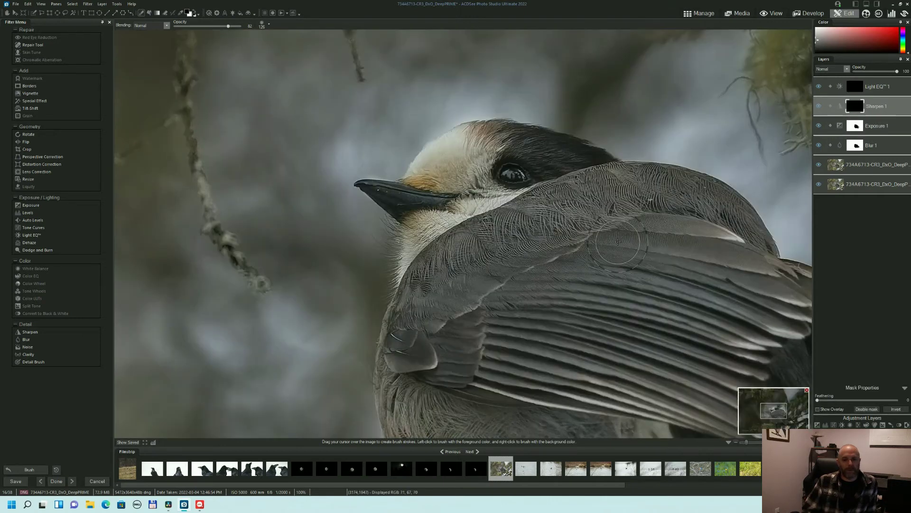
scroll(518, 164, down, 5)
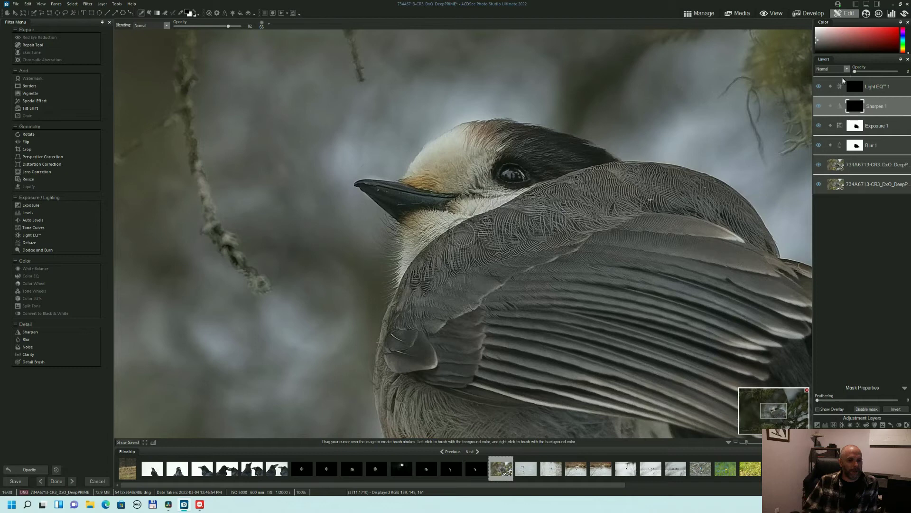
Step: Set the Sharpen layer's opacity to about 69 and toggle its visibility to compare the sharpening
drag(856, 74, 885, 77)
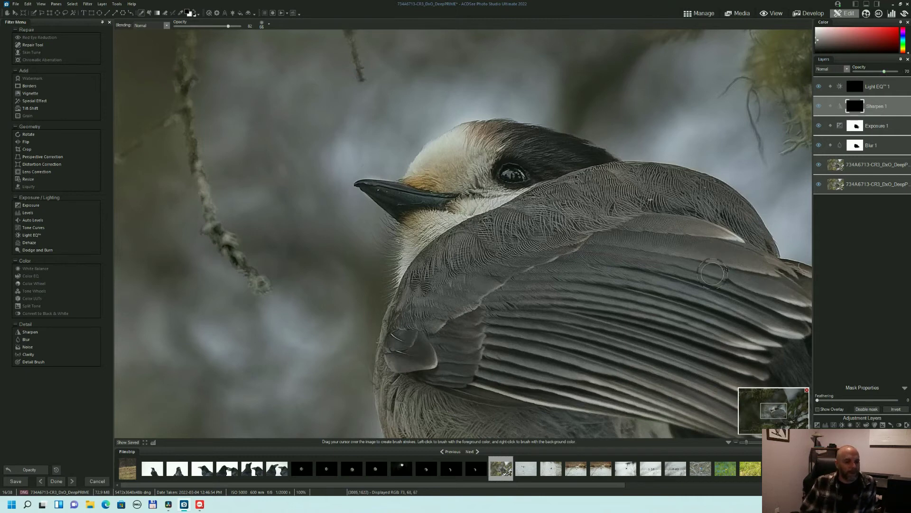
click(818, 106)
drag(885, 72, 884, 72)
key(ctrl+shift+f)
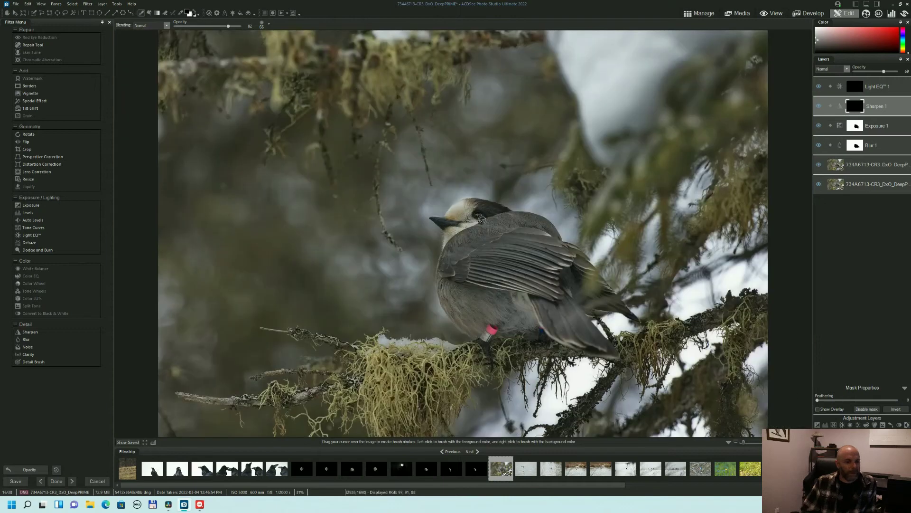
click(819, 106)
click(819, 107)
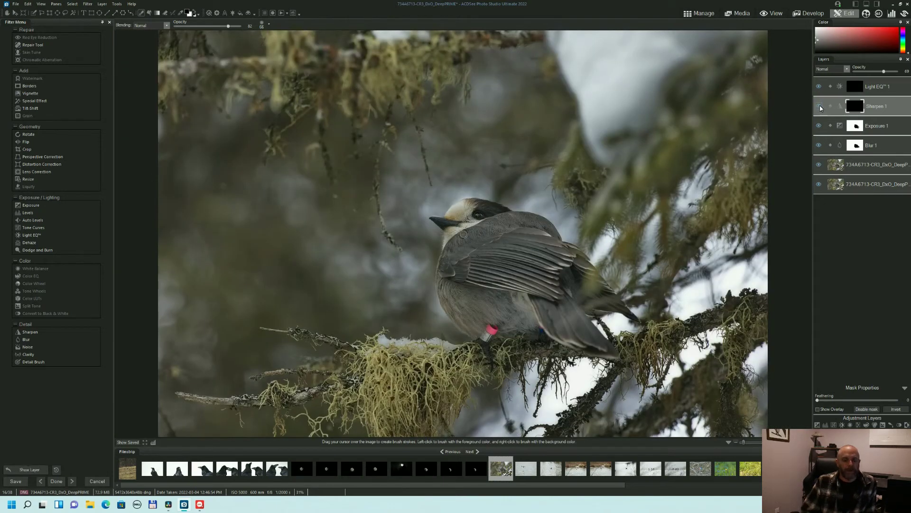
Step: Select the Light EQ layer's mask, size the brush to the bird's eye at 100% zoom, and paint the eye
click(857, 89)
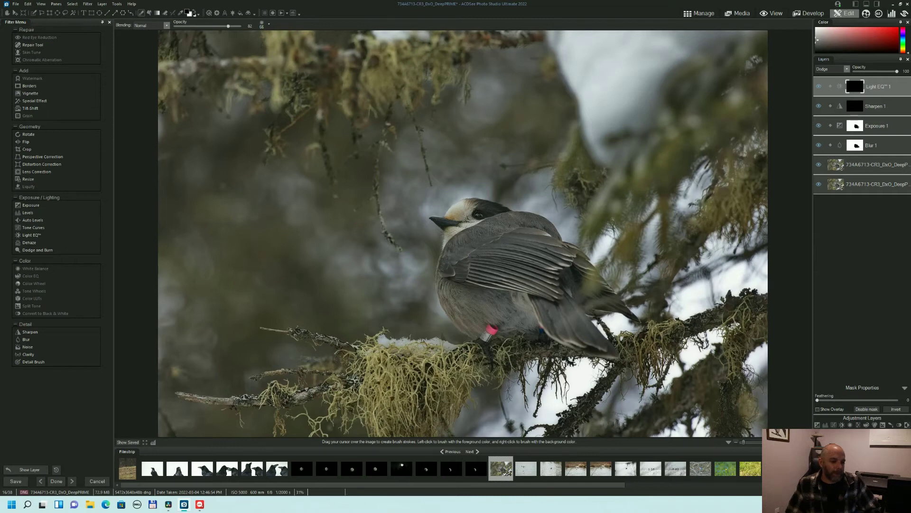
key(ctrl+alt+0)
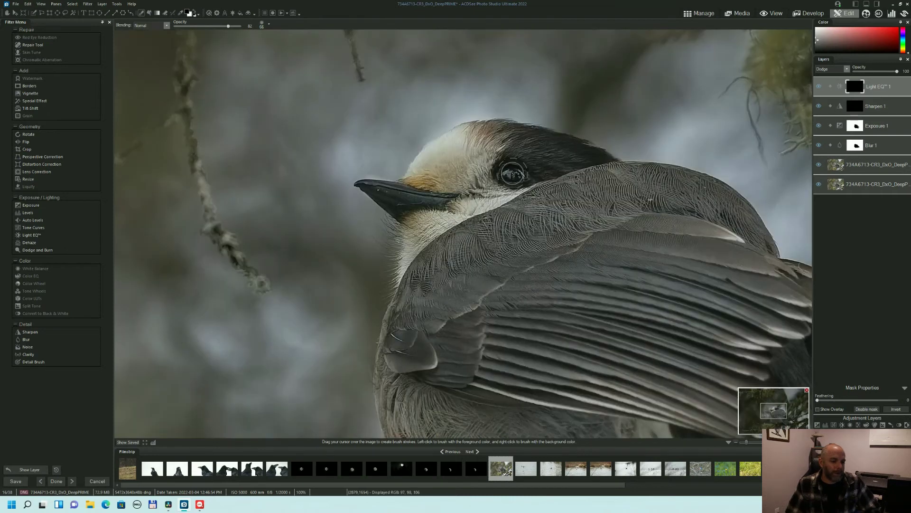
scroll(511, 173, up, 3)
scroll(512, 174, down, 2)
scroll(514, 174, down, 2)
click(512, 173)
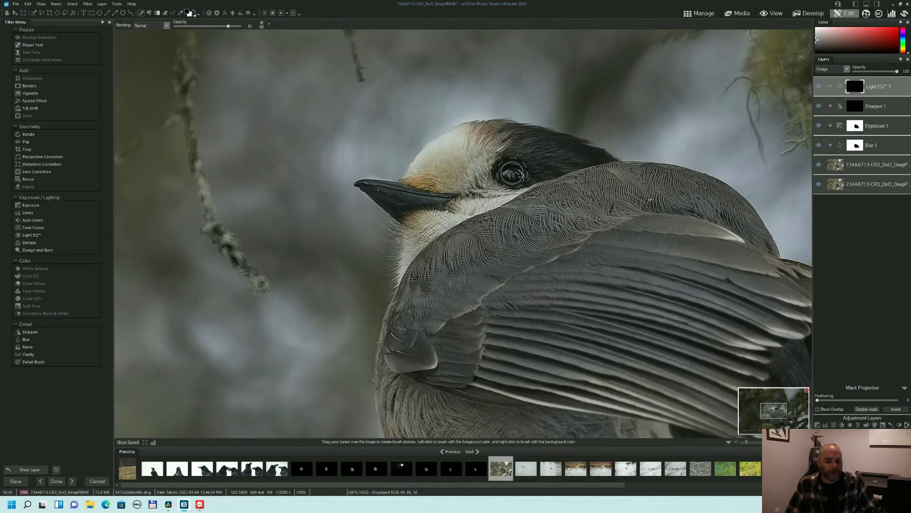
click(511, 174)
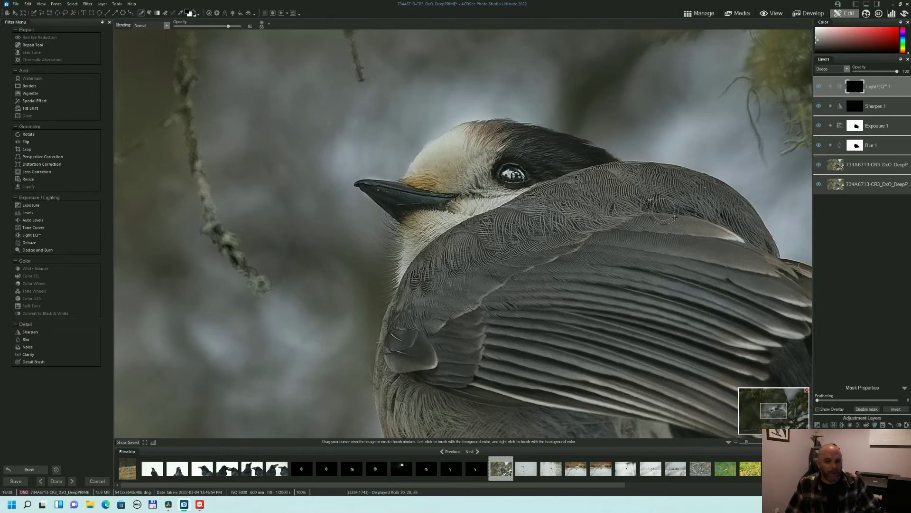
Step: Lower the Light EQ layer's opacity to about 18 and toggle its visibility to compare the eye's brightness
click(854, 72)
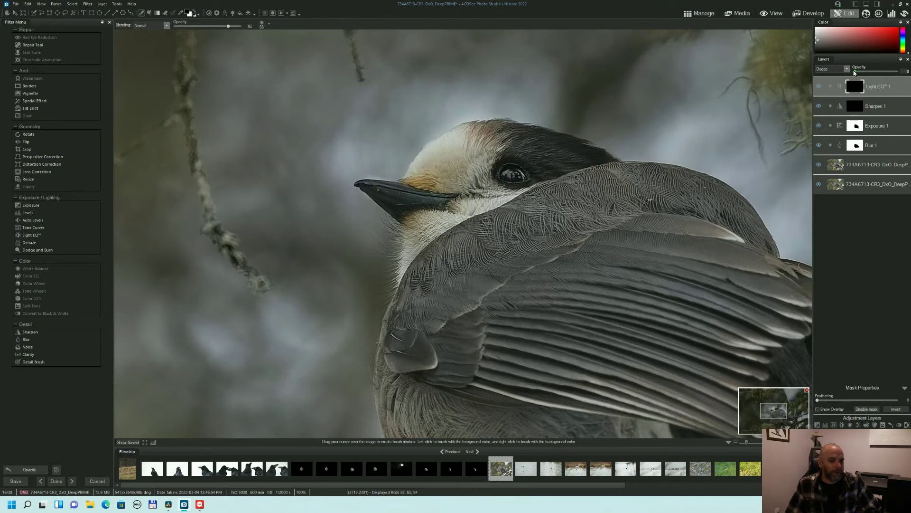
mouse_move(854, 71)
mouse_down()
mouse_move(881, 73)
mouse_move(868, 76)
mouse_up()
key(/)
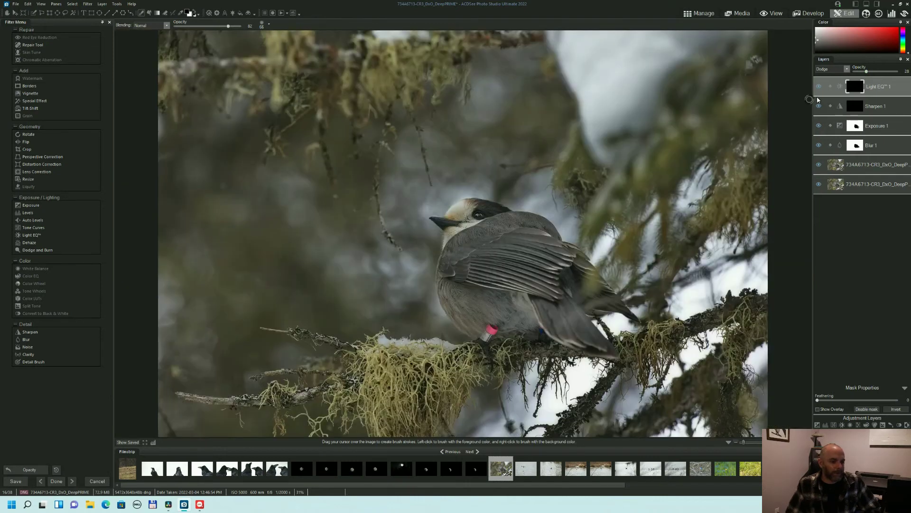
drag(866, 71, 864, 72)
click(819, 90)
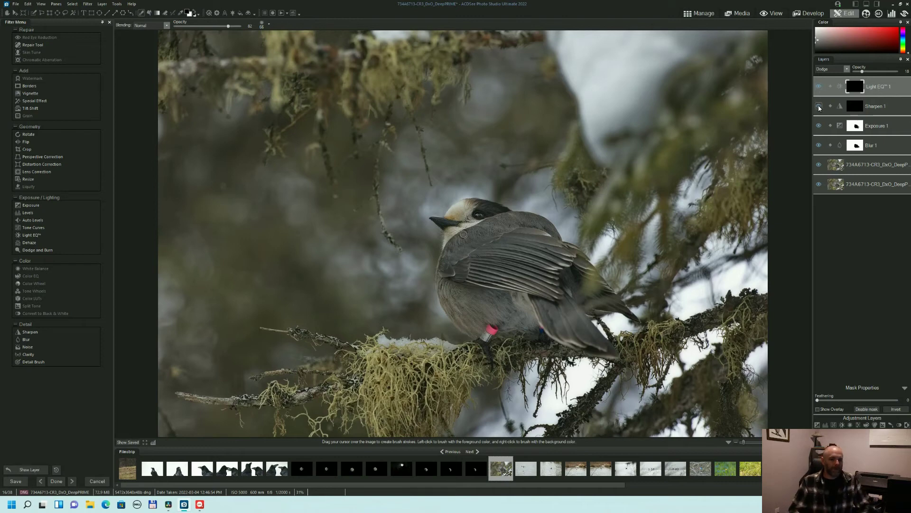
Step: Toggle the Sharpen layer's visibility for comparison and reduce the layer's opacity to 61
click(820, 108)
click(819, 107)
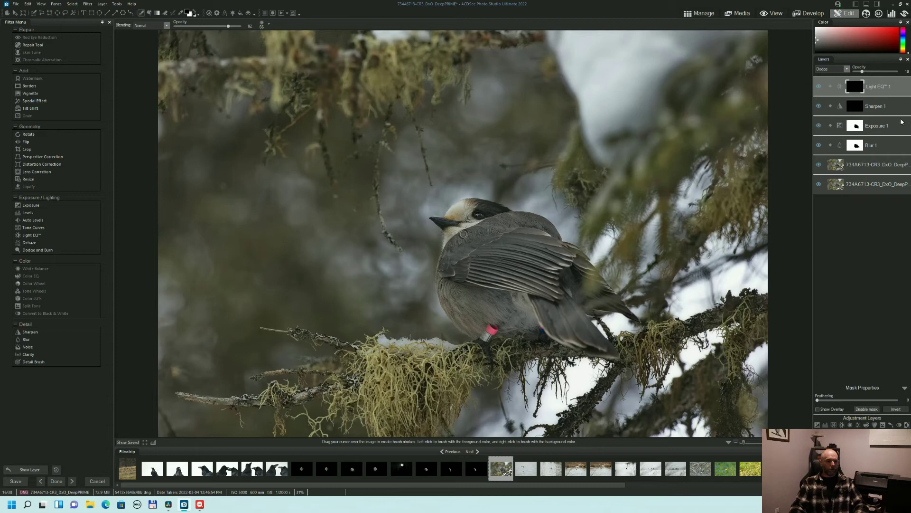
click(853, 112)
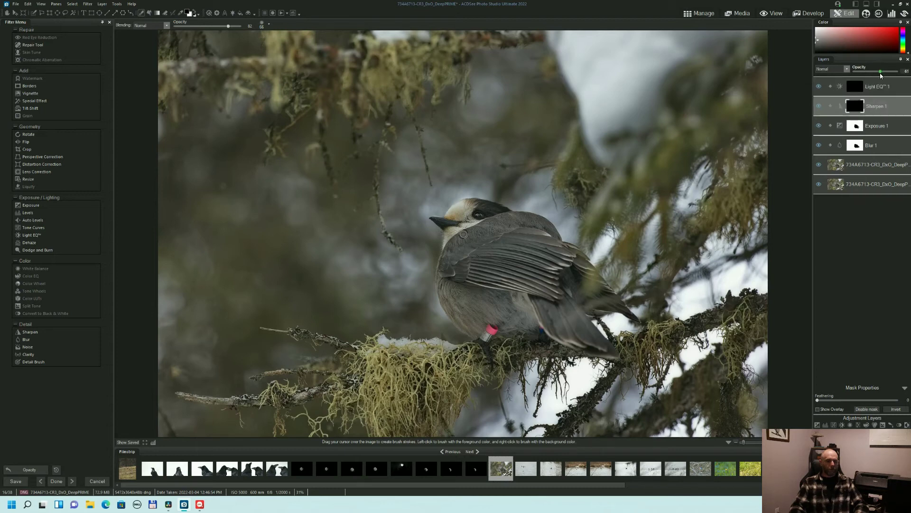
Step: Reduce the Light EQ layer's opacity to 11
click(860, 90)
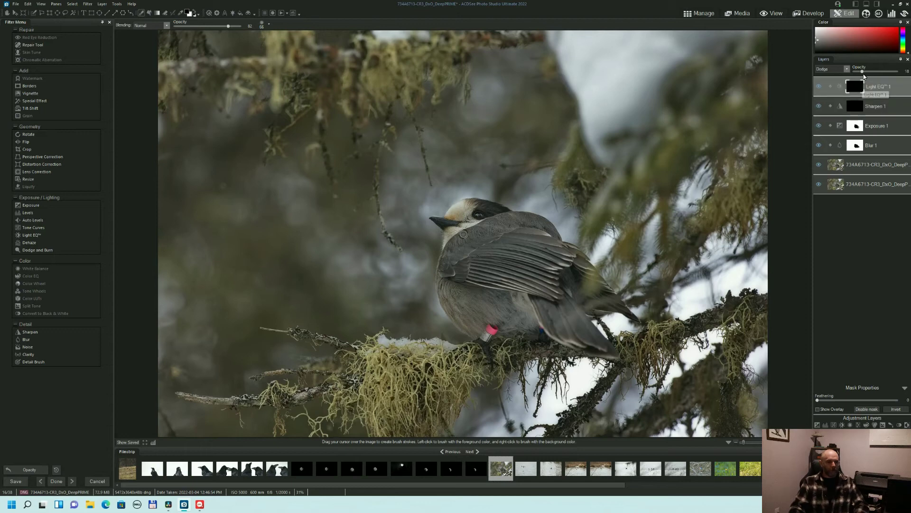
drag(862, 72, 860, 72)
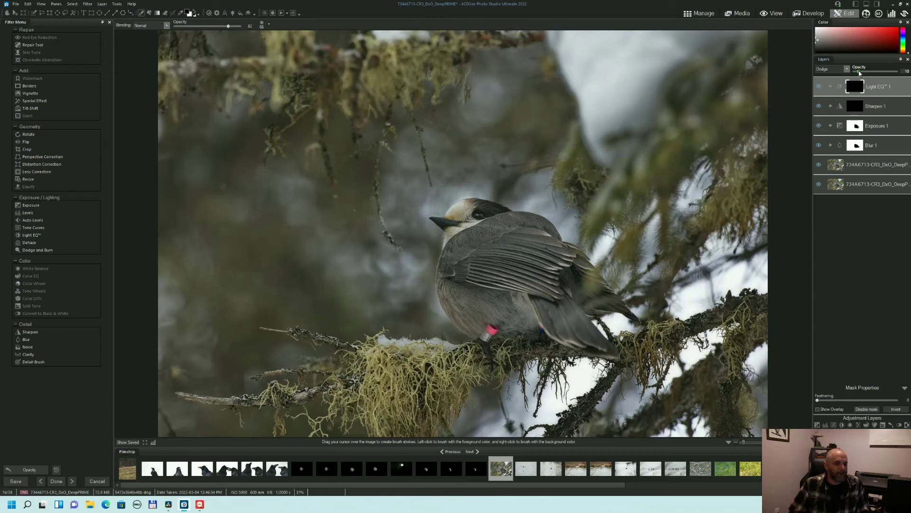
click(860, 72)
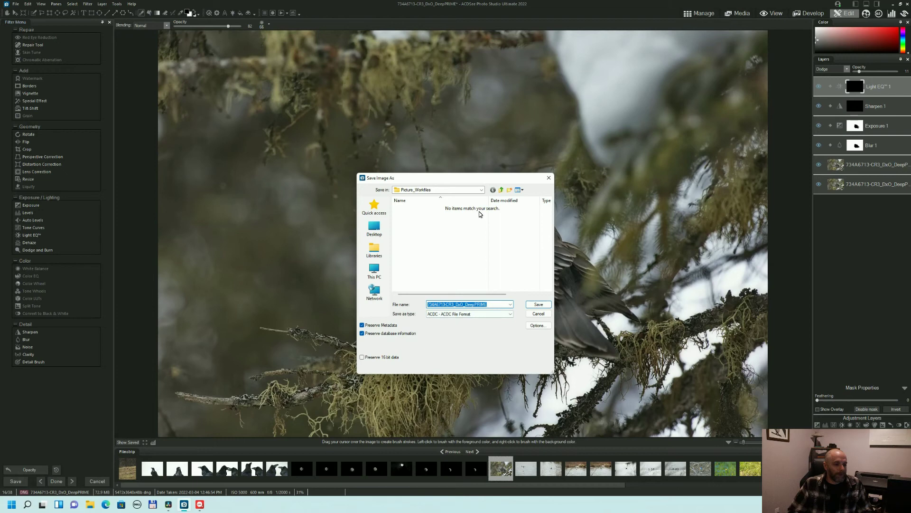
Step: Choose the June 2022 folder inside 2022 Archive > Acdsee on the My Passport (F:) drive as the save location
click(482, 190)
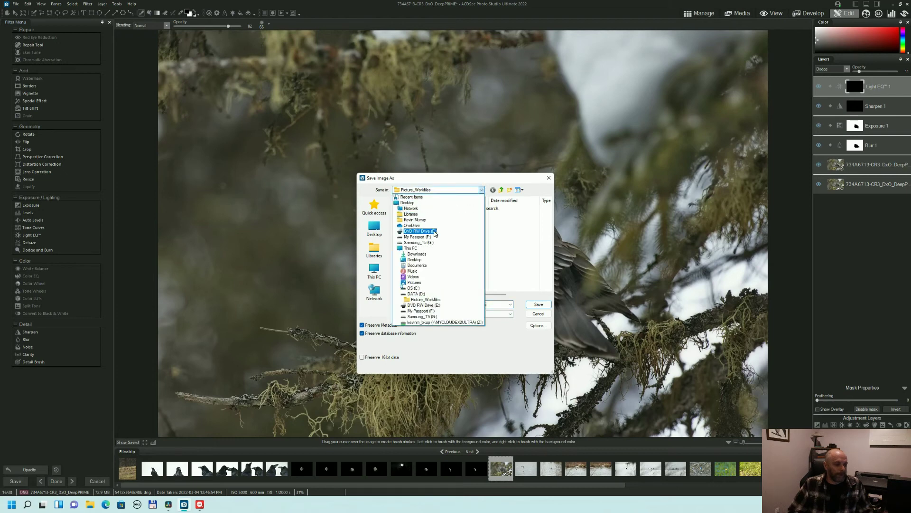
click(418, 237)
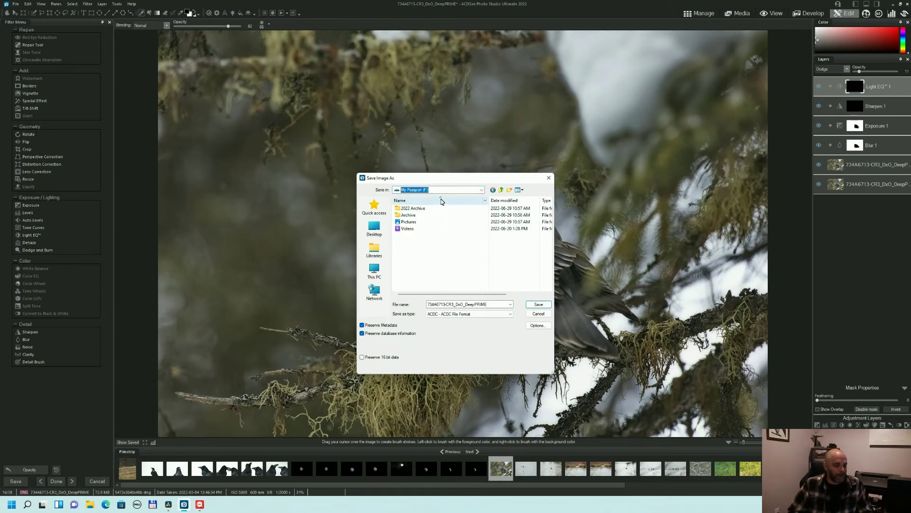
double_click(416, 209)
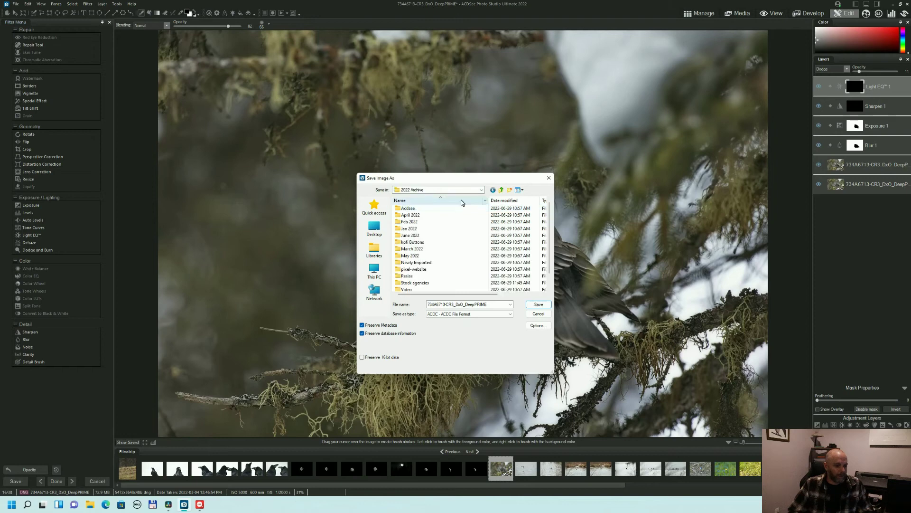
double_click(418, 211)
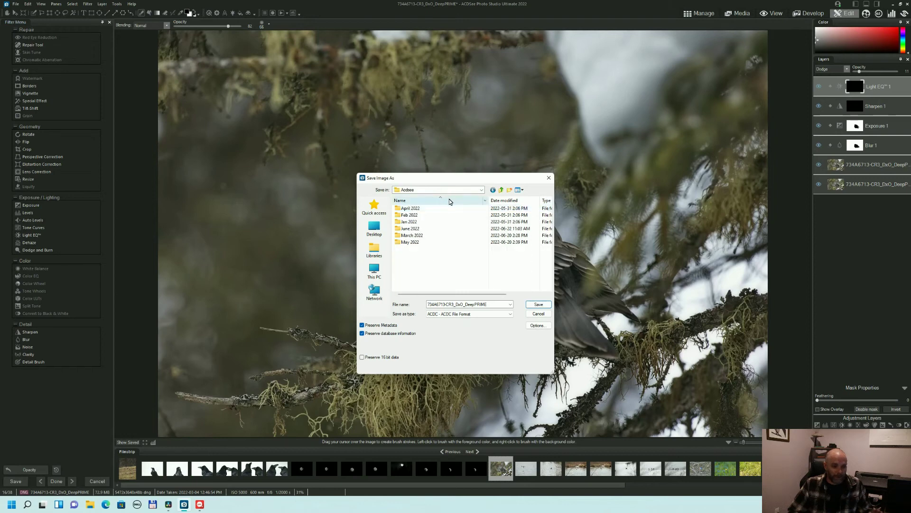
double_click(414, 229)
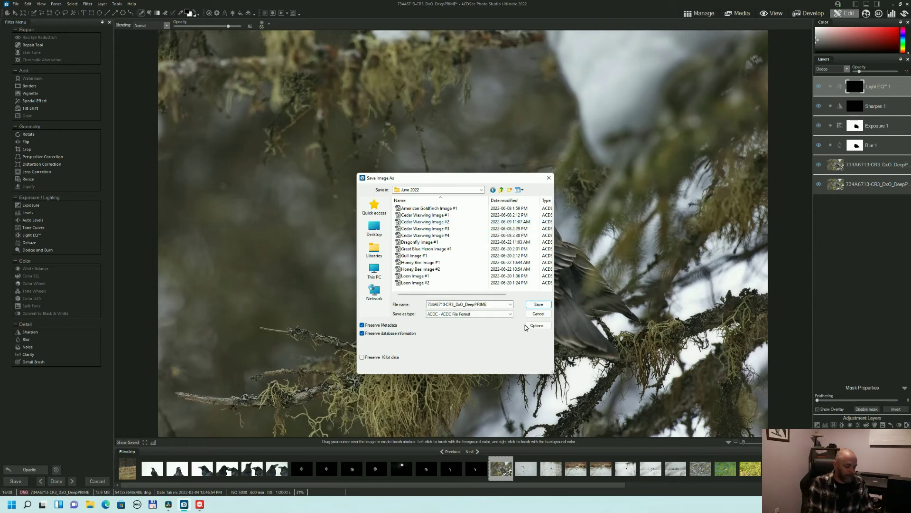
Step: Save the layered image in ACDC format under the file name "GreyJay Youtube edit"
drag(497, 304, 409, 308)
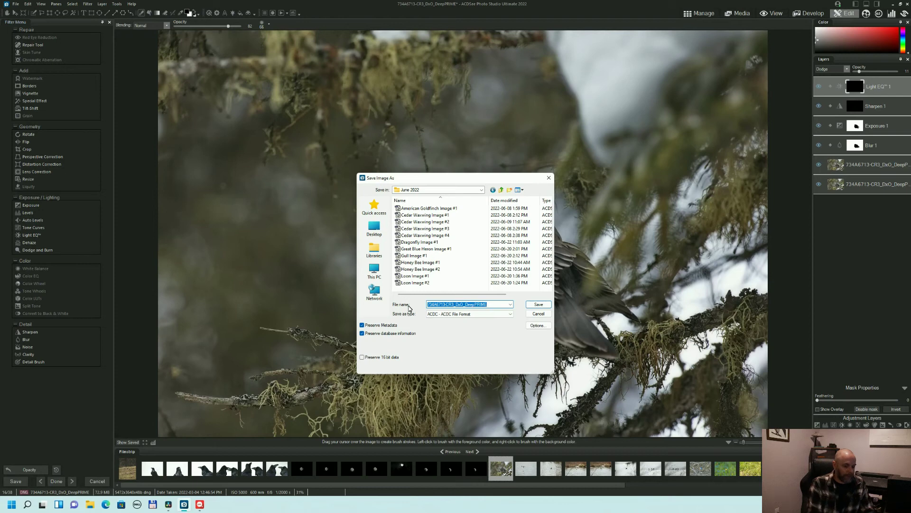
text(Grey)
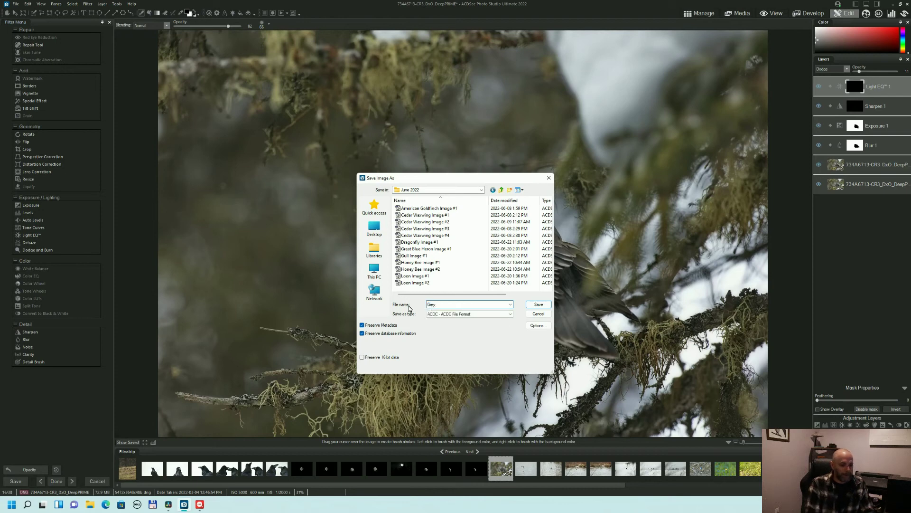
text(Jay Y)
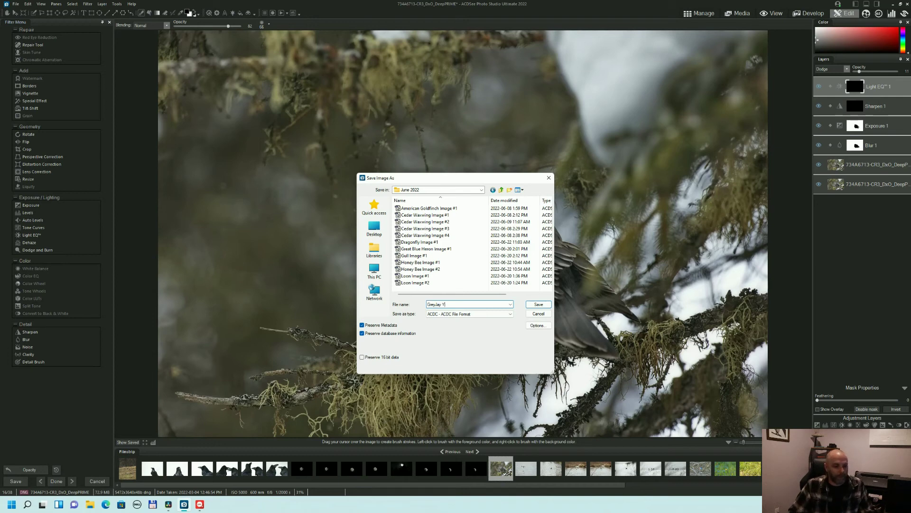
text(outube edit)
click(539, 304)
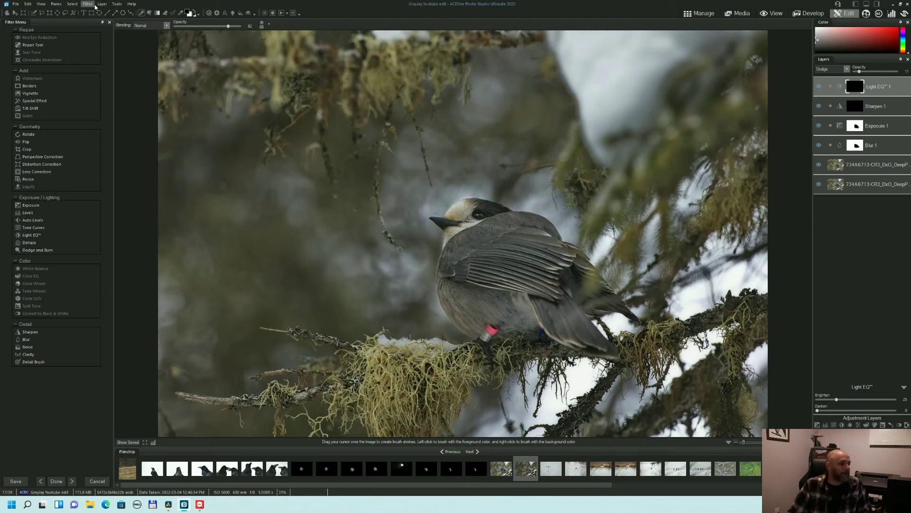
Step: Flatten all layers of the grey jay image into one
click(103, 5)
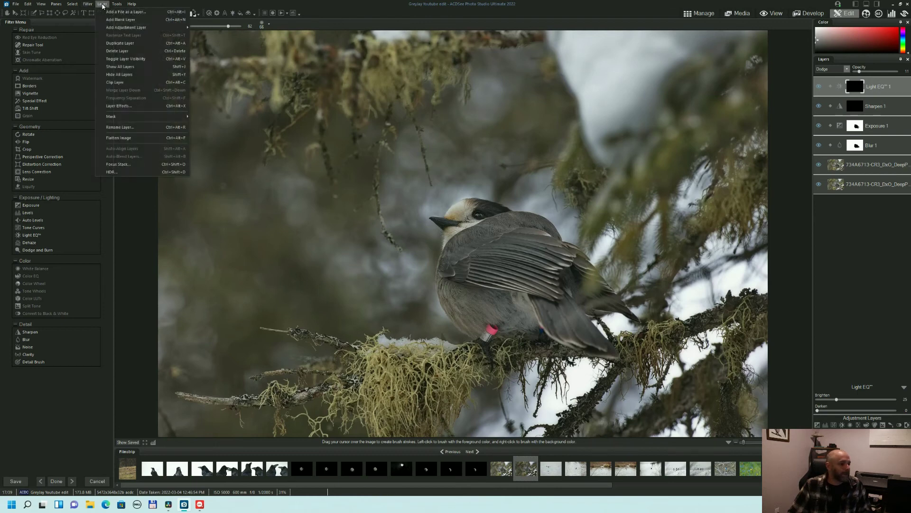
mouse_move(113, 6)
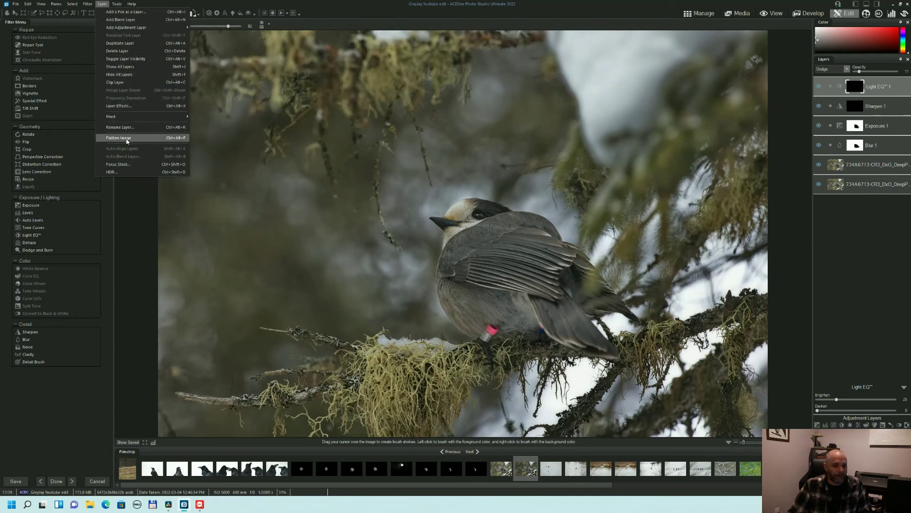
click(127, 141)
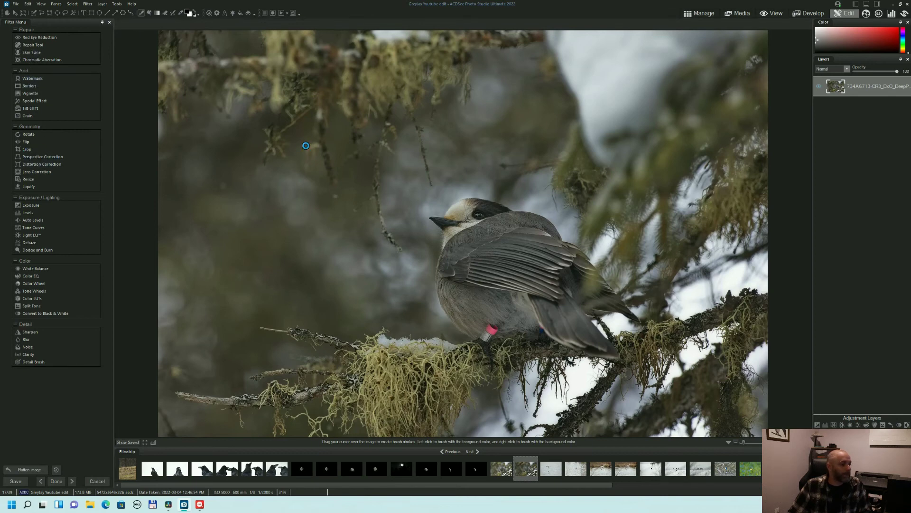
Step: Crop the photo with a constrained 2 x 3 proportion, trimming about 10.6% off its left and top, previewing it full screen before applying
key(c)
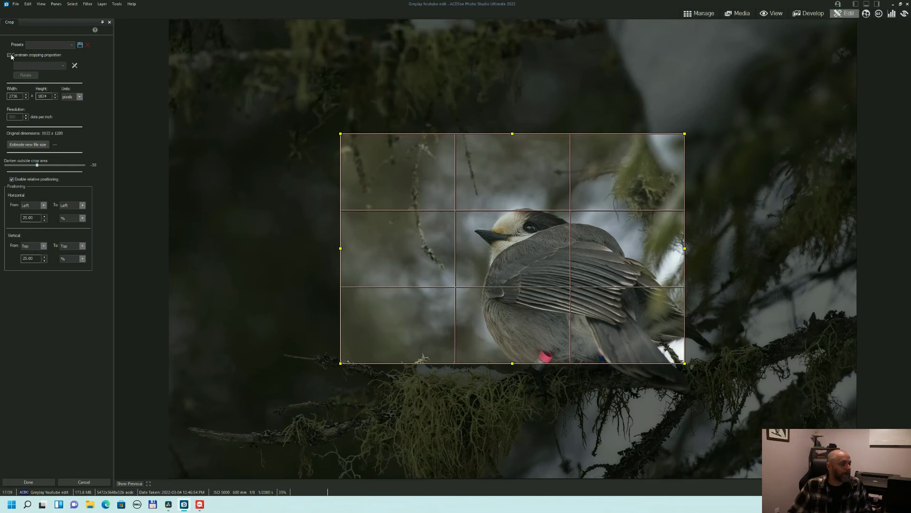
click(10, 55)
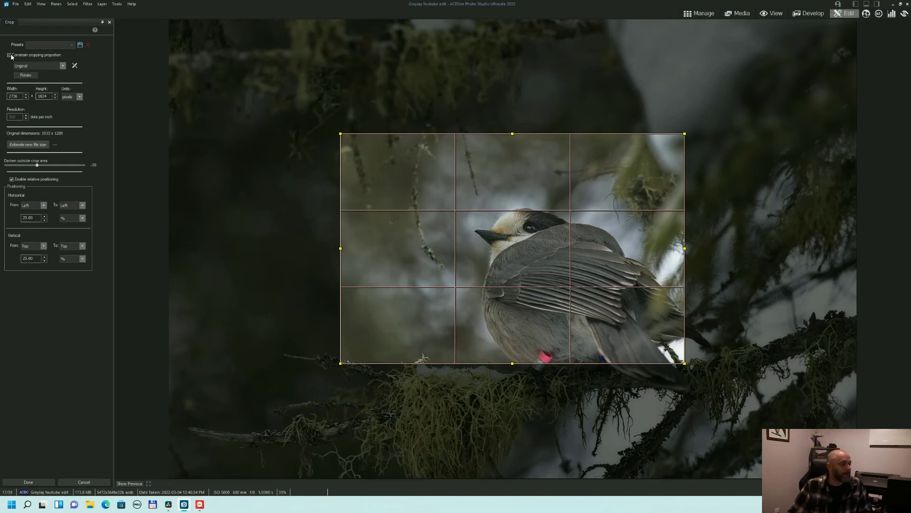
click(63, 66)
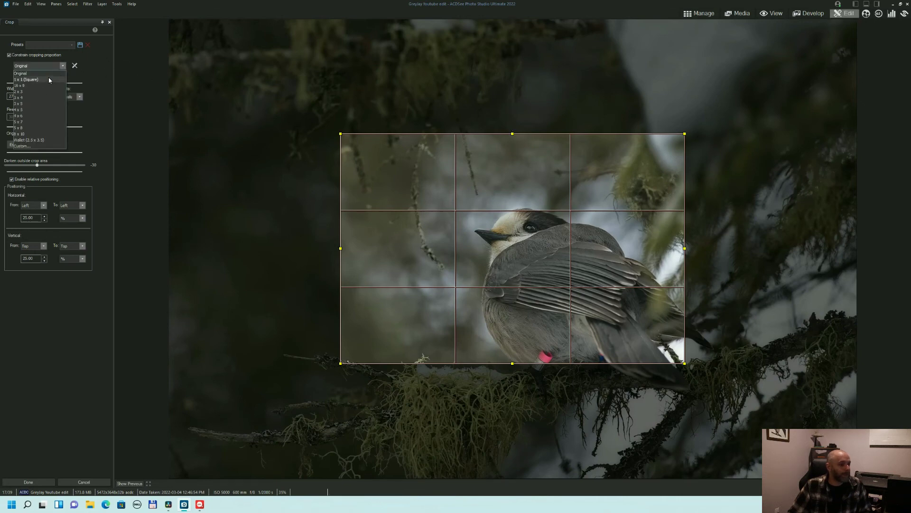
click(24, 91)
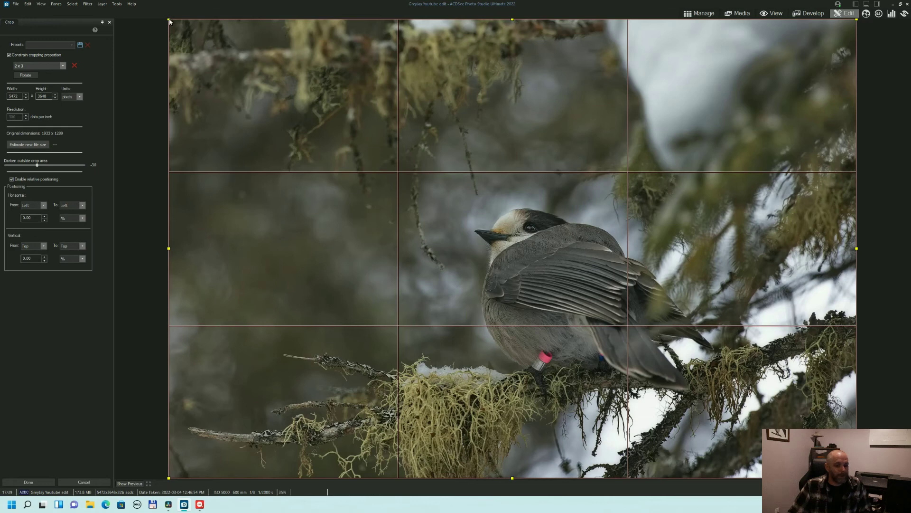
drag(169, 20, 200, 68)
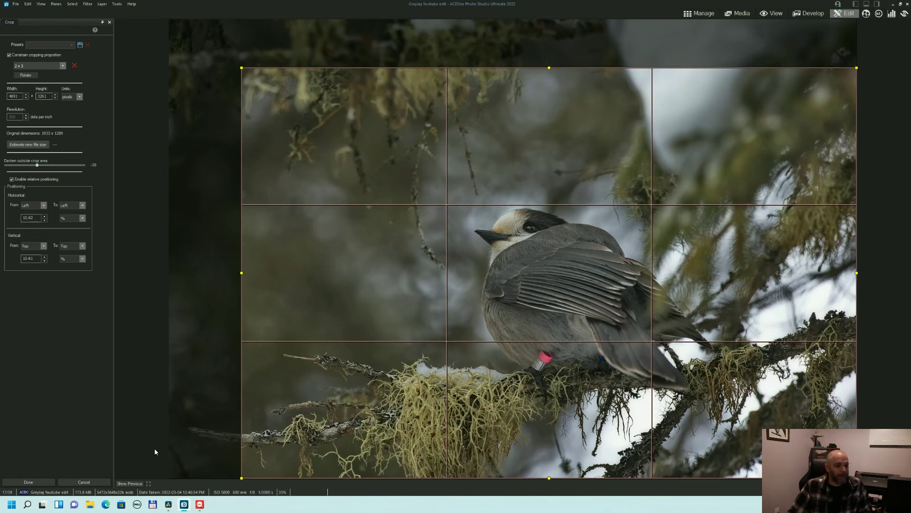
click(149, 483)
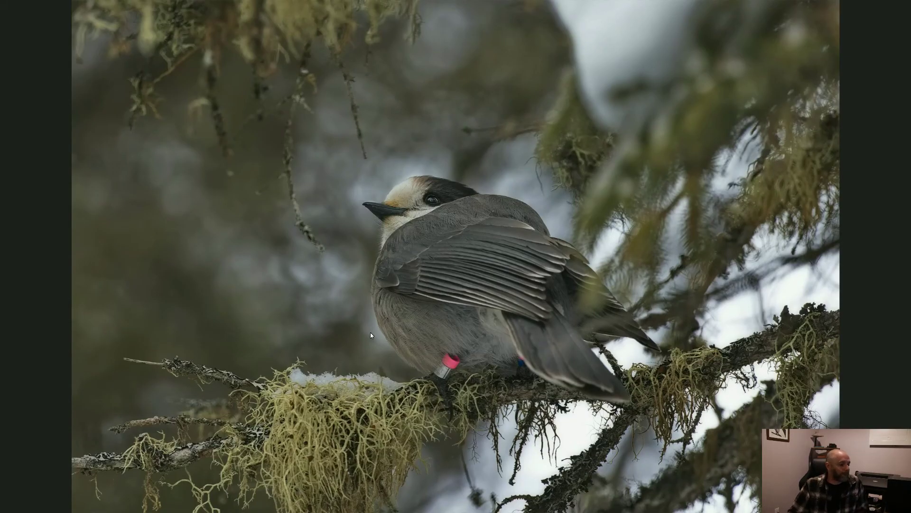
click(427, 249)
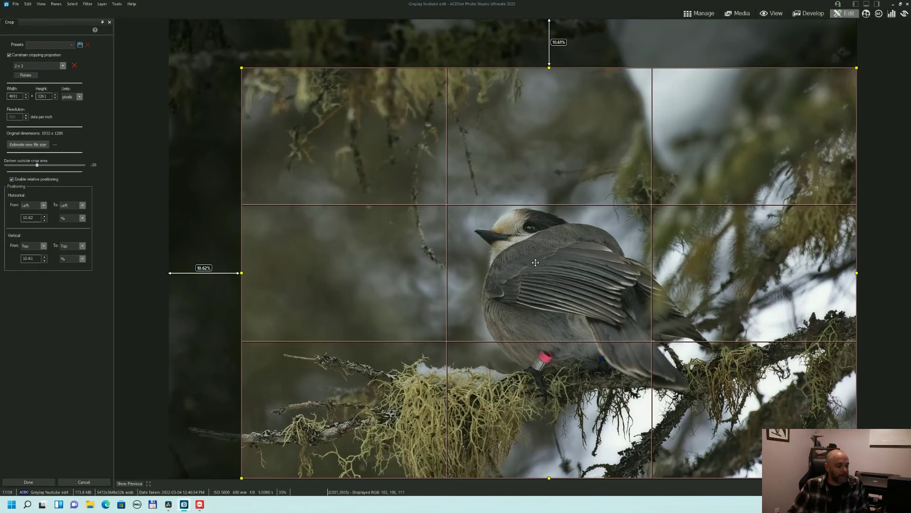
click(43, 479)
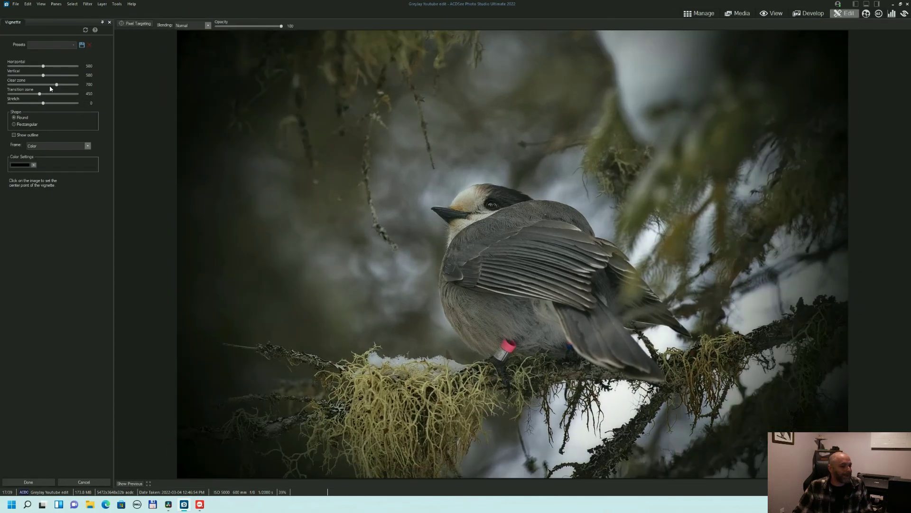
Step: Apply a round black vignette with clear zone 990, transition zone 1000 and stretch about -340, showing its outline and comparing with the previous image
mouse_move(44, 104)
mouse_down()
mouse_move(51, 94)
mouse_move(88, 101)
mouse_move(54, 86)
mouse_move(76, 88)
mouse_move(68, 105)
mouse_move(32, 107)
mouse_up()
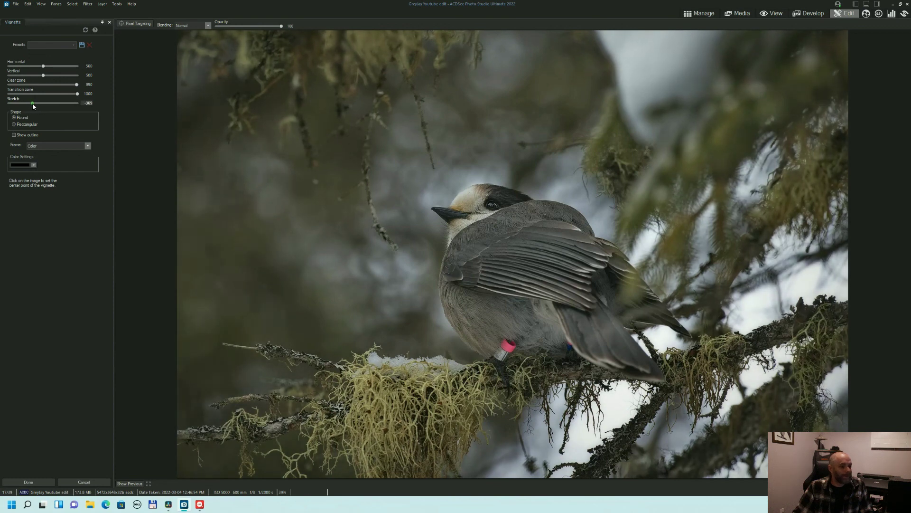
click(14, 135)
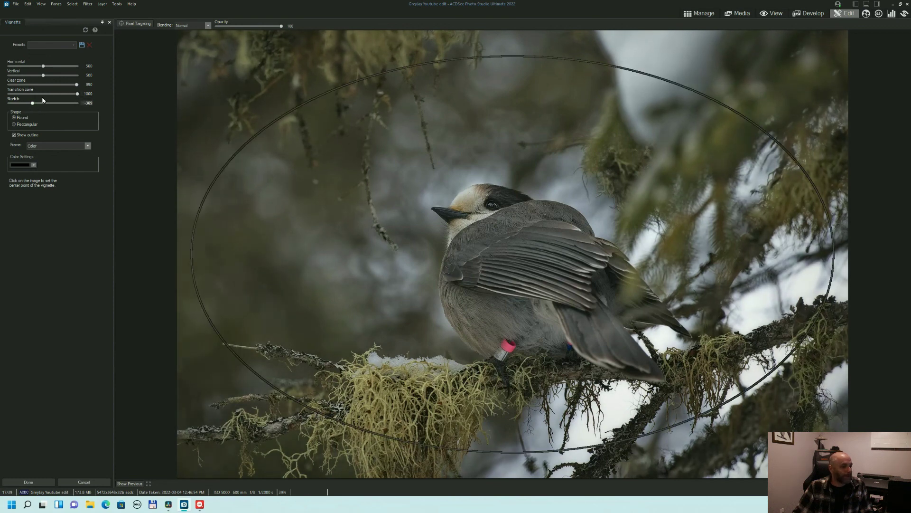
drag(33, 107, 31, 106)
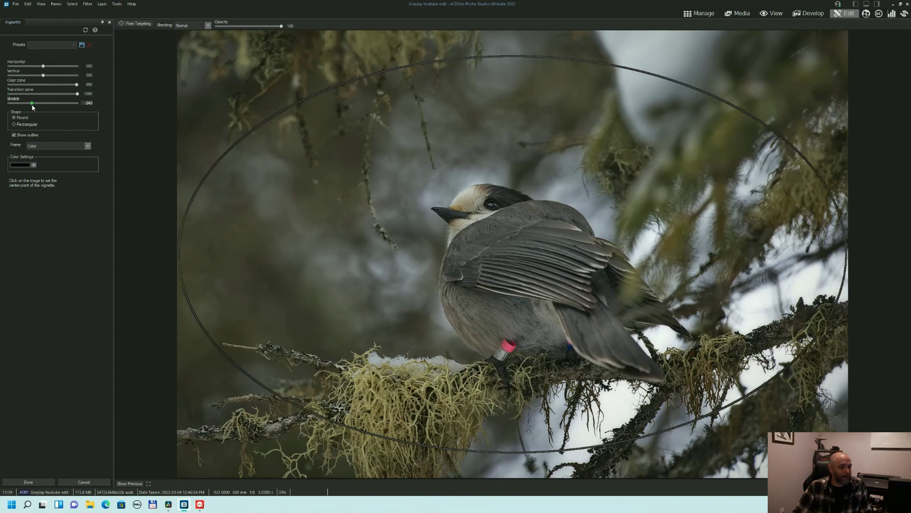
click(137, 483)
click(137, 483)
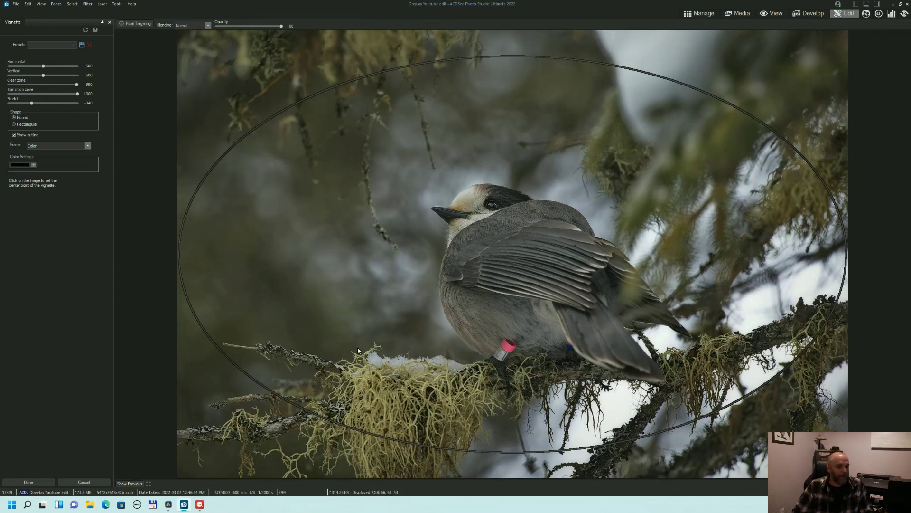
click(40, 484)
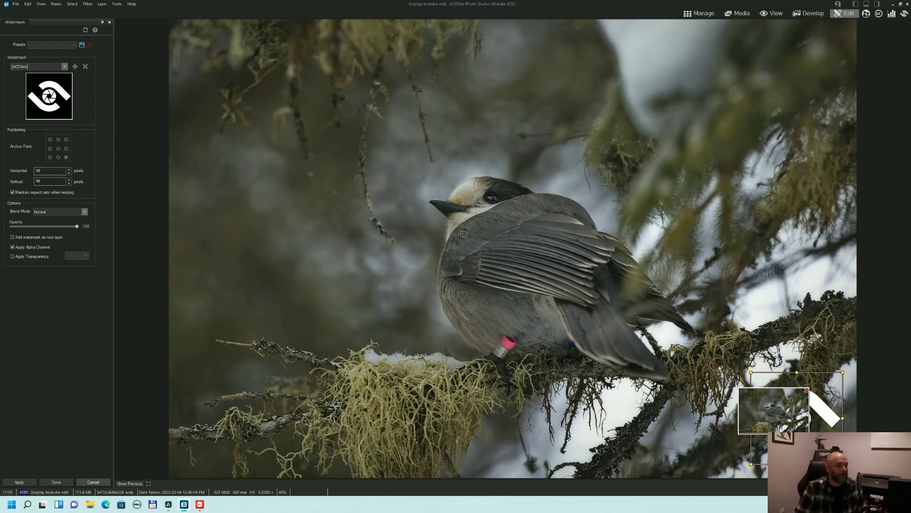
Step: Cancel the watermark without applying it
key(Escape)
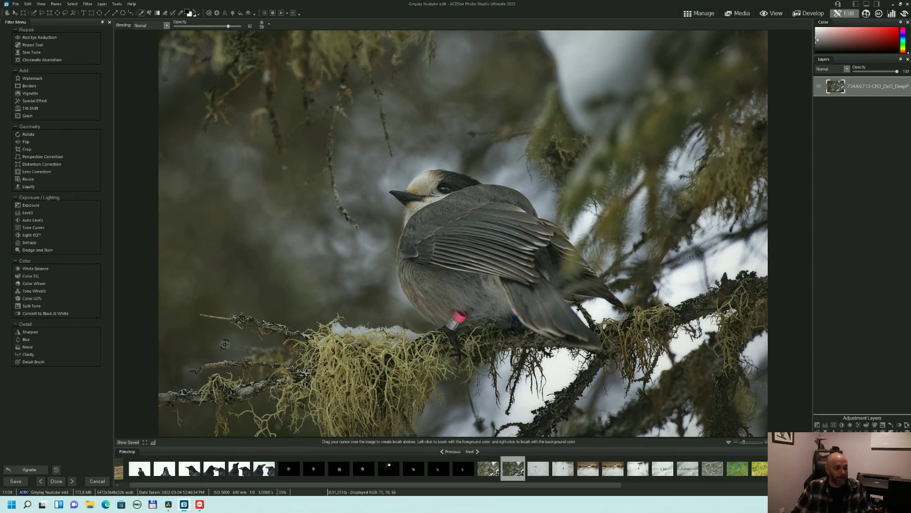